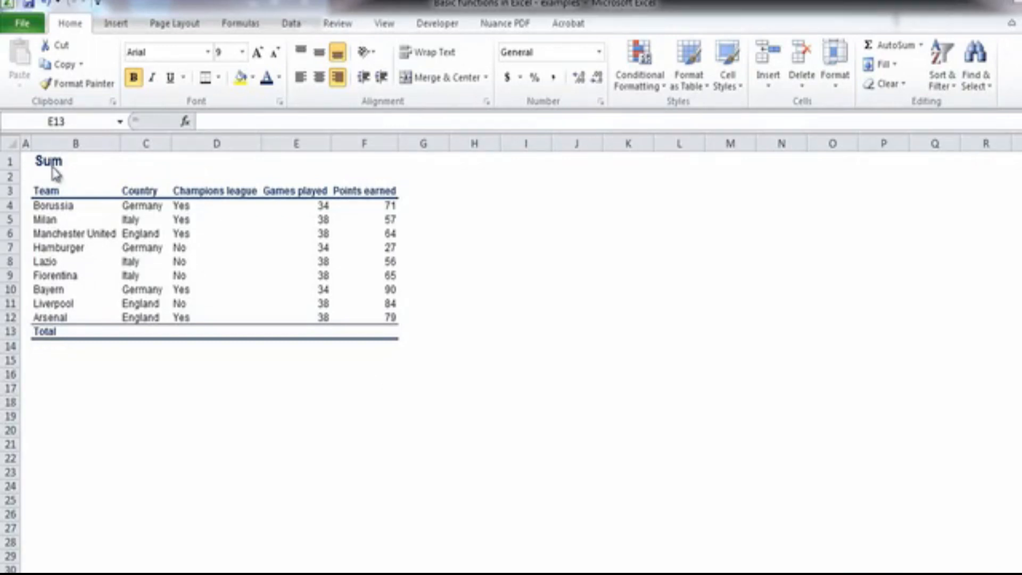
left_click(473, 304)
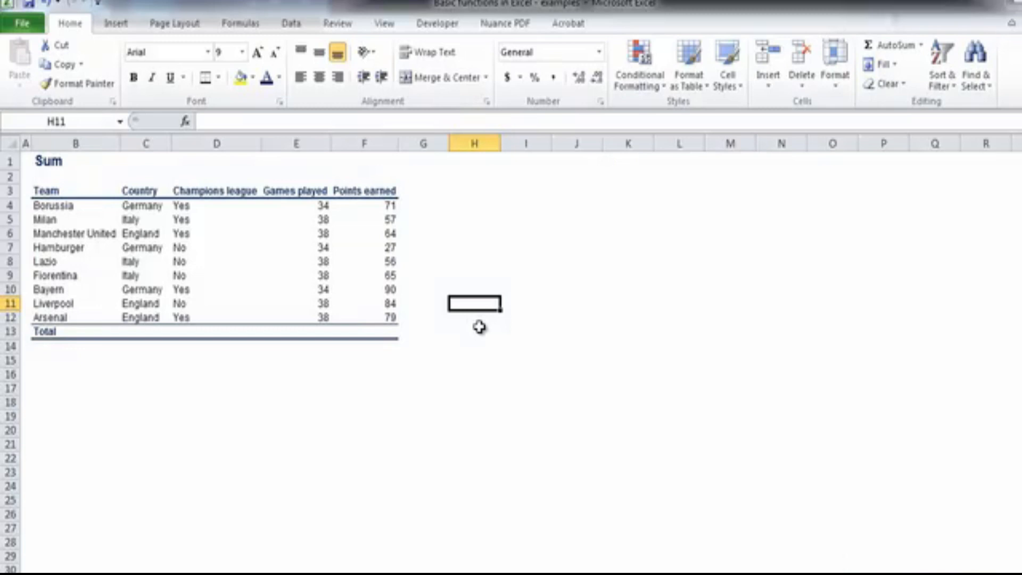
type("=SUM")
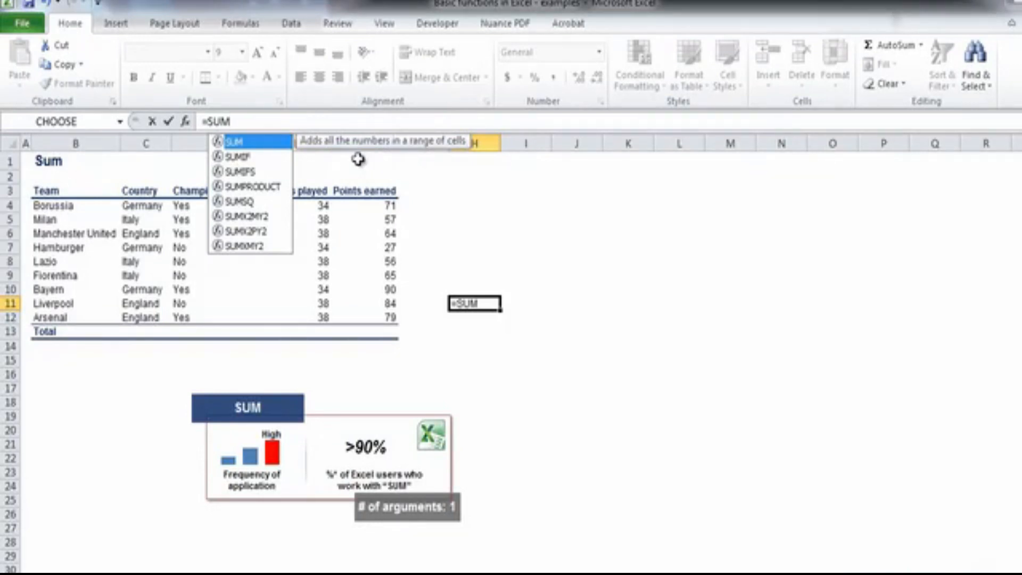
left_click(443, 233)
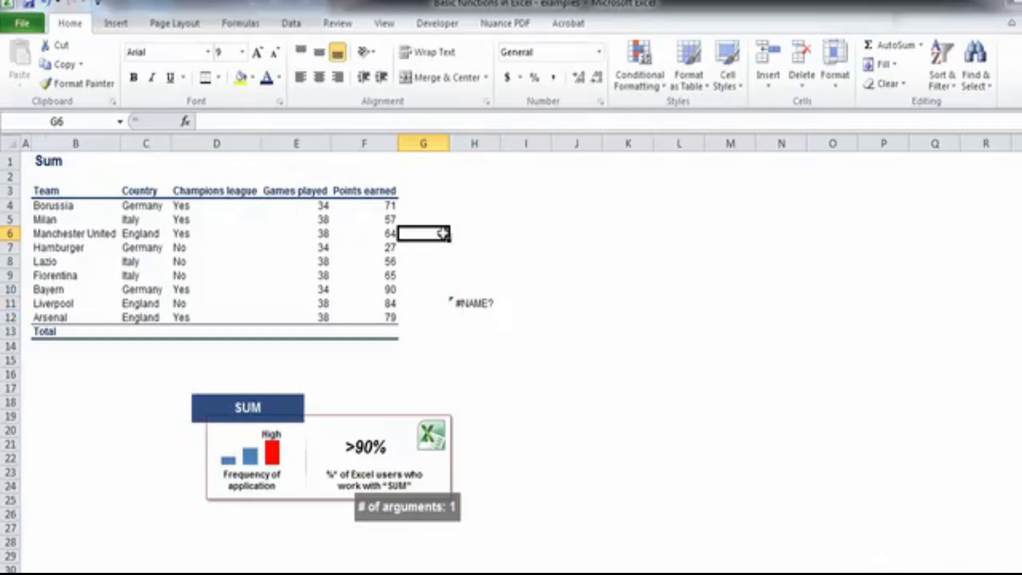
left_click(469, 302)
key("Delete")
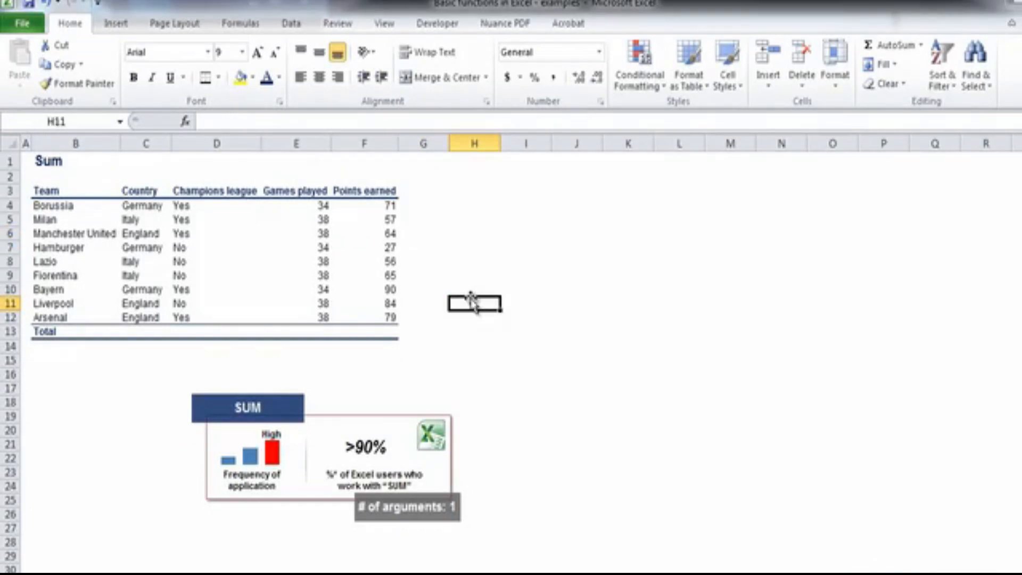
left_click(297, 388)
left_click_drag(53, 190, 382, 328)
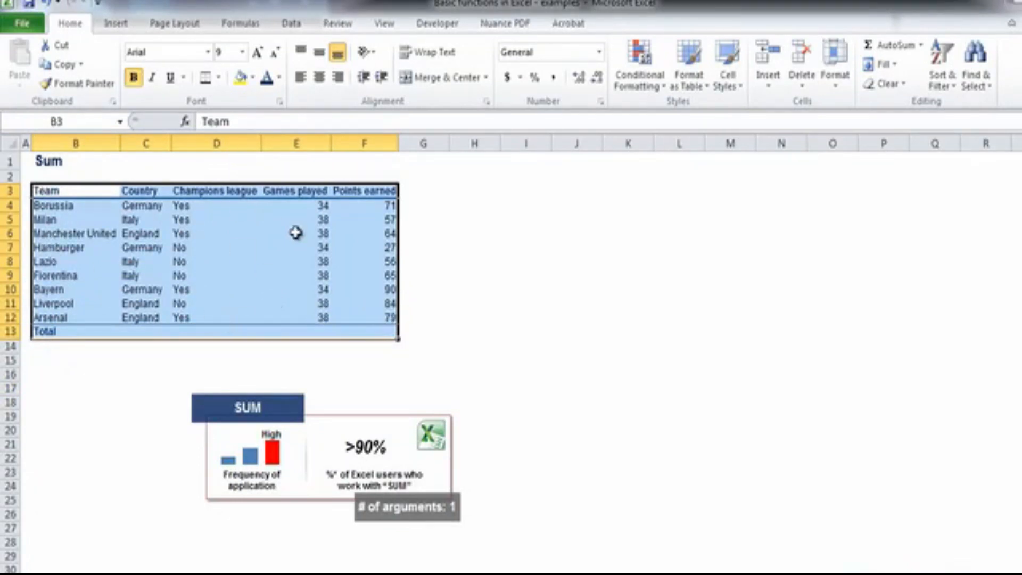
left_click(351, 350)
left_click(351, 389)
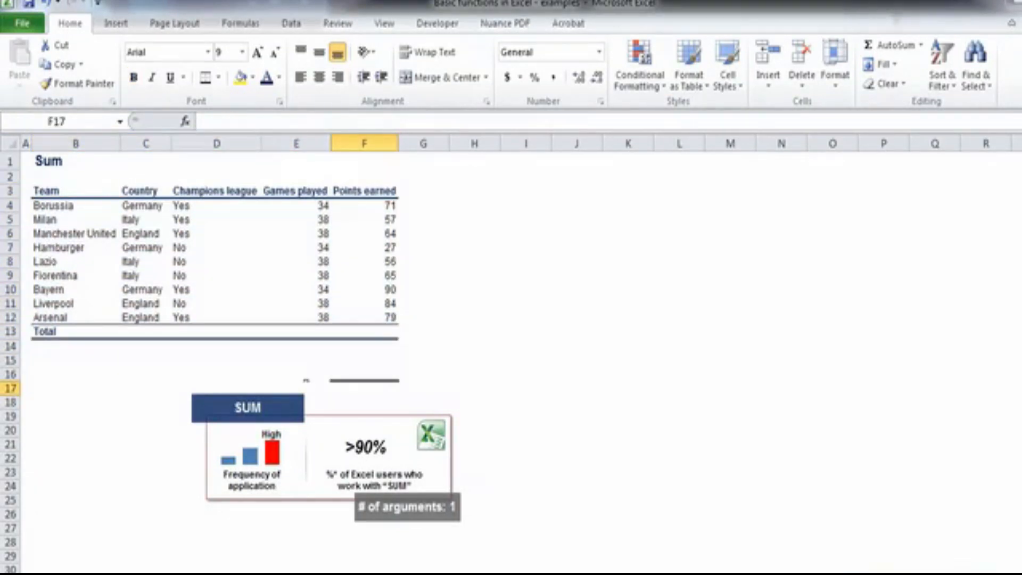
left_click(304, 378)
Step: Total the Games played column in cell E13 with +SUM(E4:E12) and go to the Sumif worksheet
left_click(329, 334)
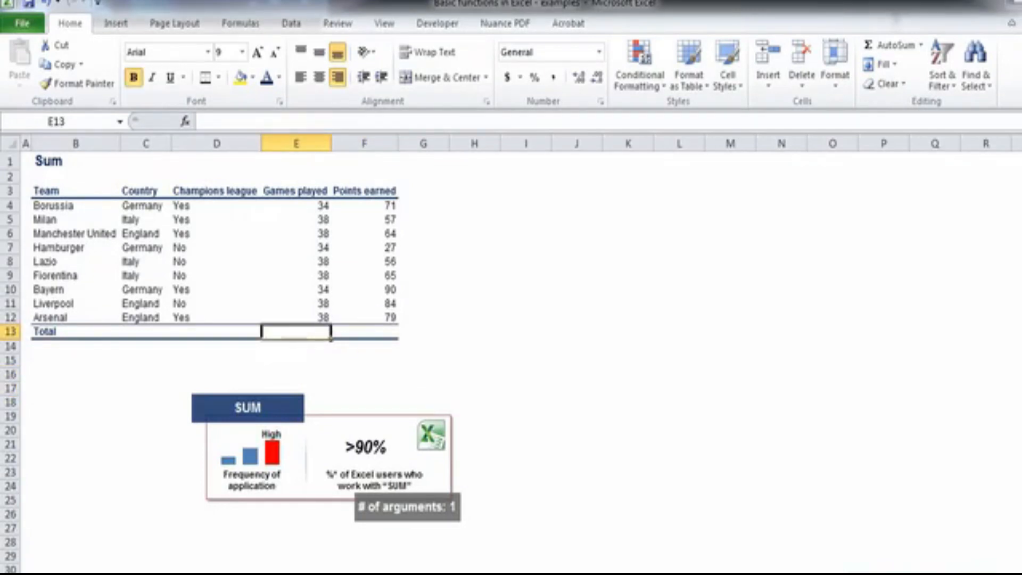
type("+")
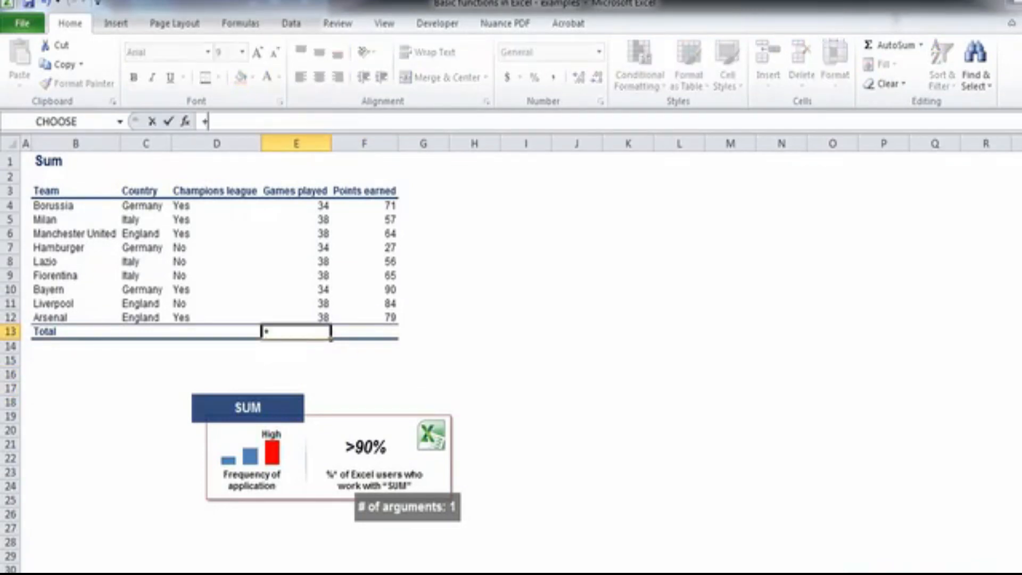
type("SUM(")
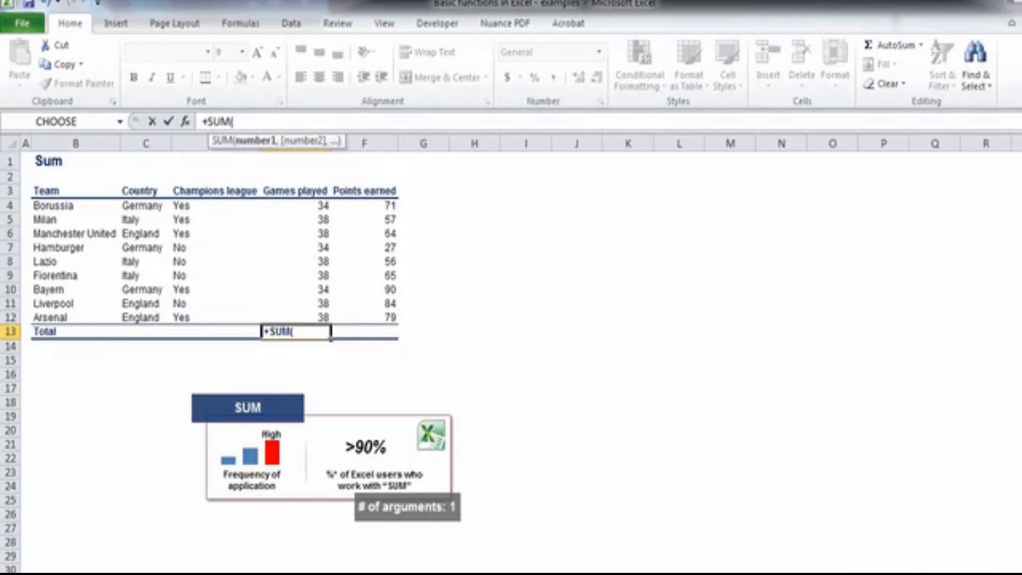
left_click(317, 205)
left_click_drag(317, 205, 317, 311)
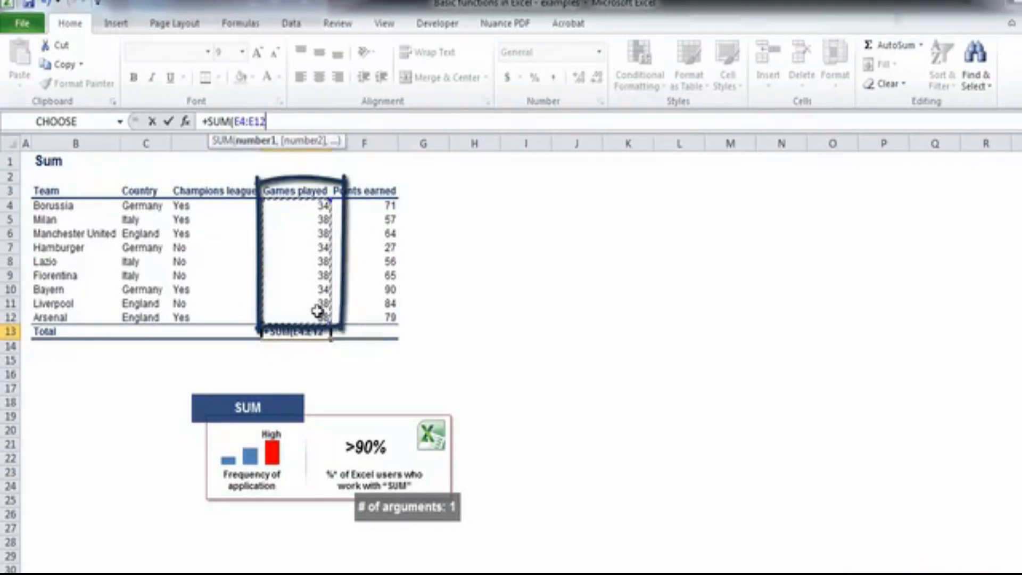
key("Return")
key("Up")
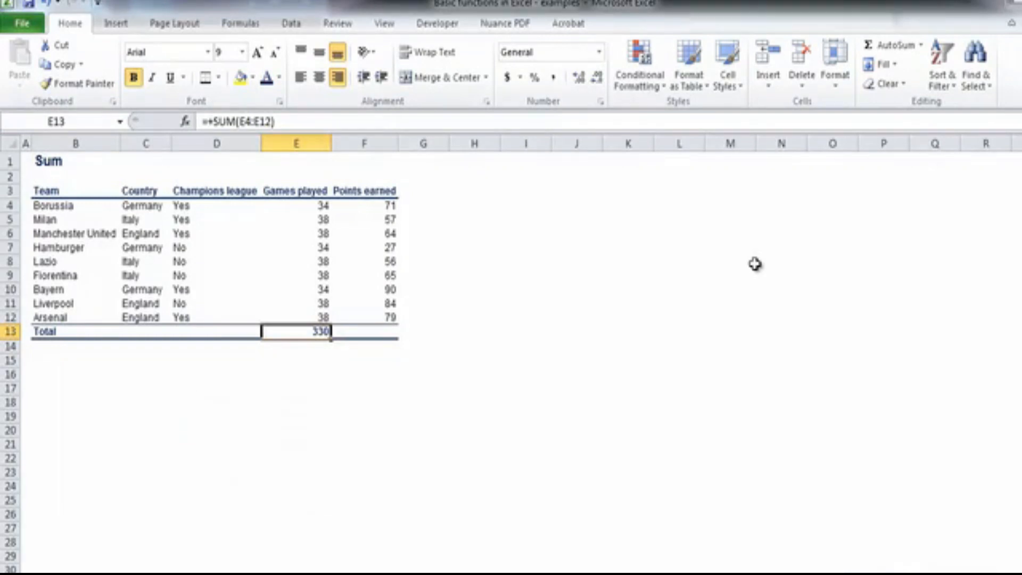
key("ctrl+Page_Down")
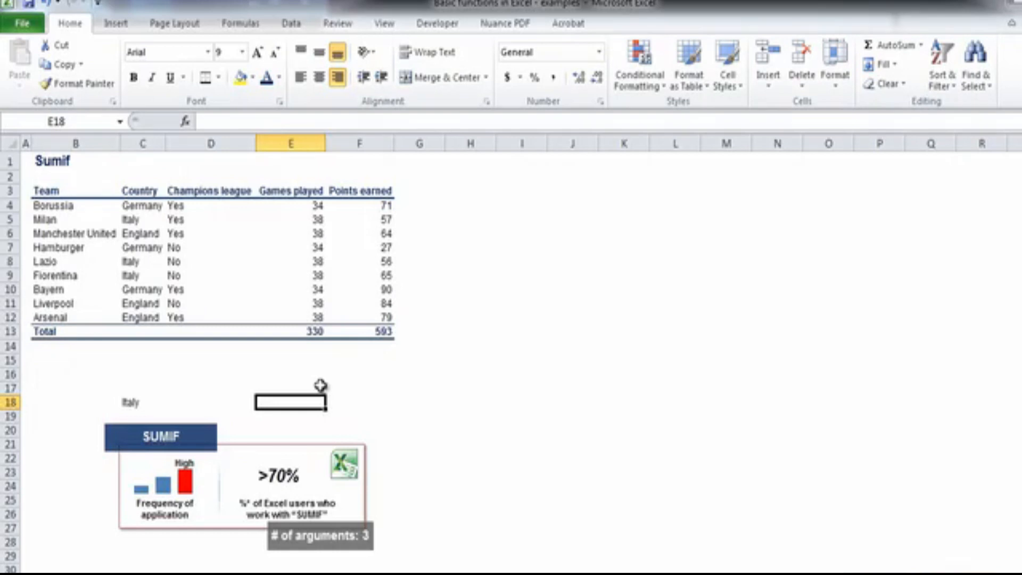
type("+SUMIF")
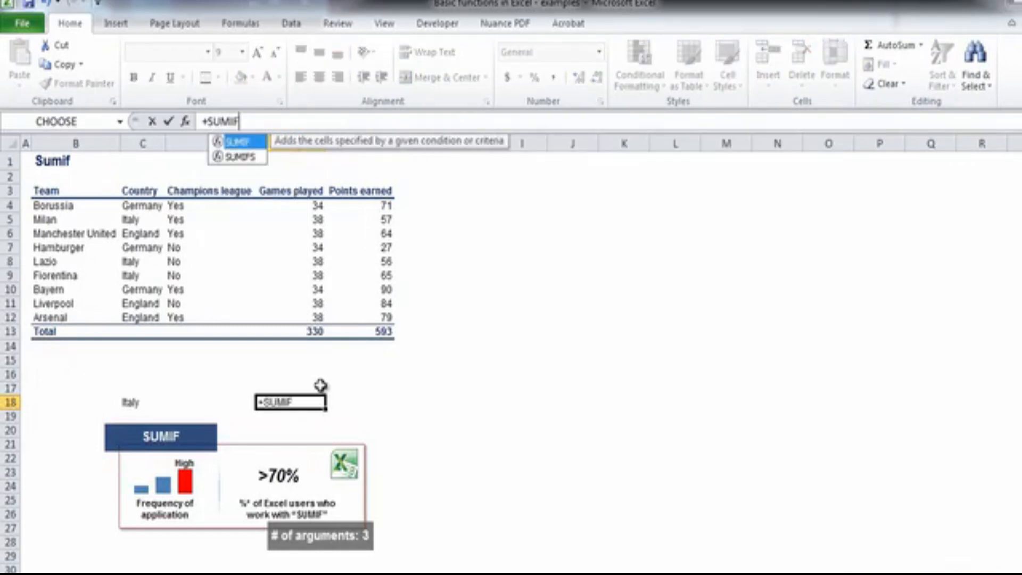
type("(")
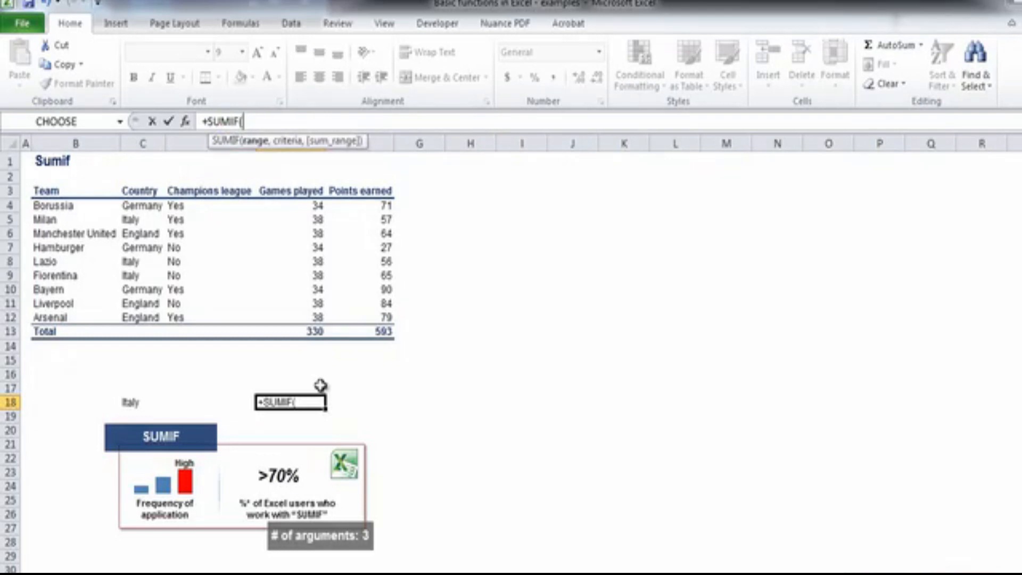
key("Escape")
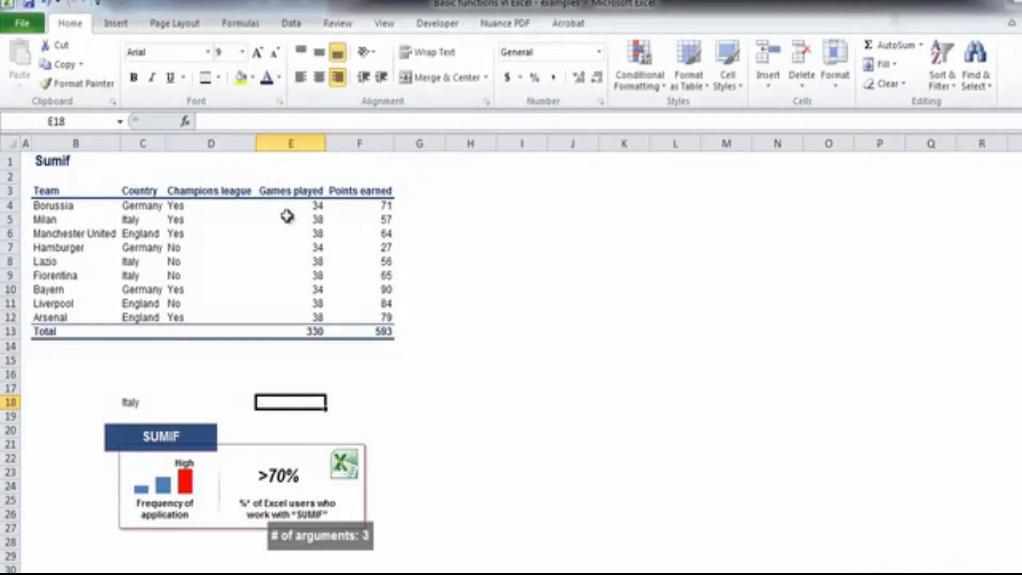
Step: Sum Italy's games played in cell E18 with =SUMIF(C4:C12,C18,E4:E12) and go to the Sumifs worksheet
type("=SU")
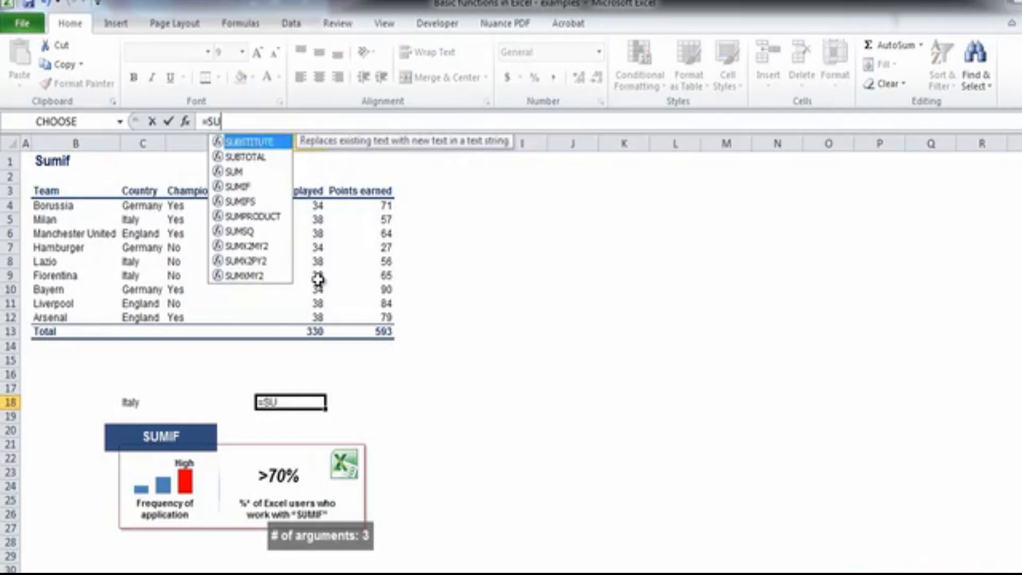
type("MIF(")
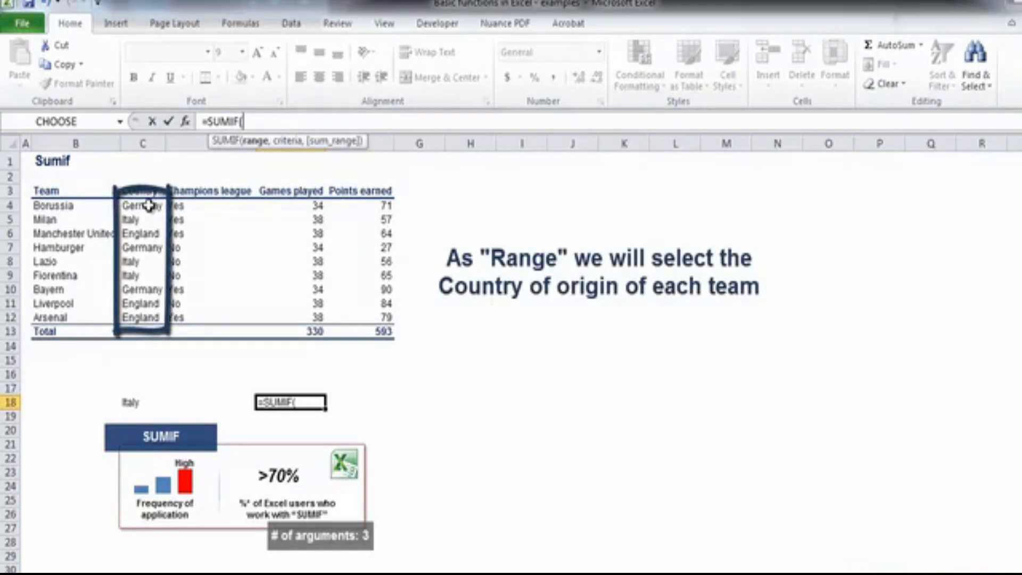
left_click_drag(149, 205, 149, 317)
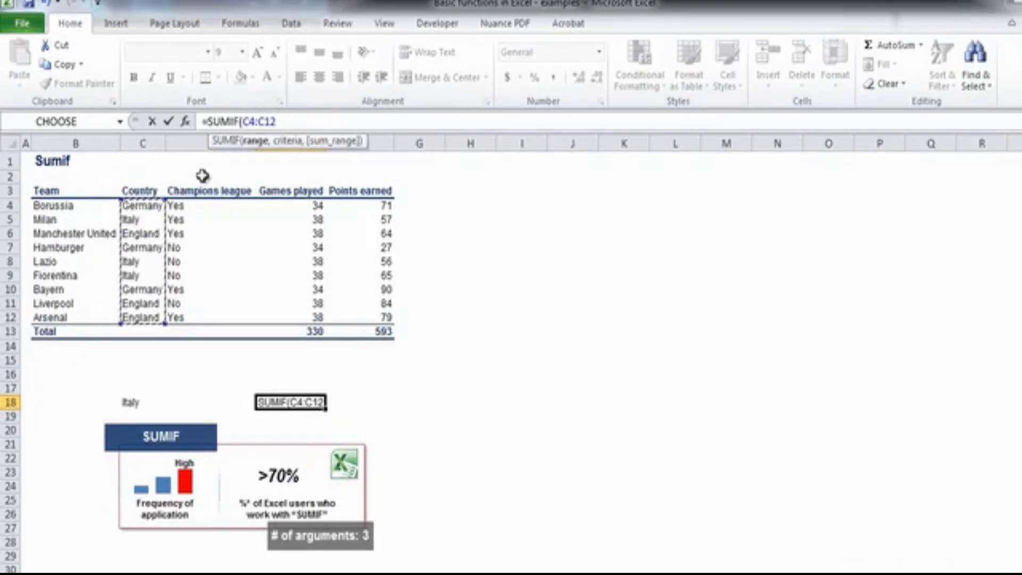
type(",")
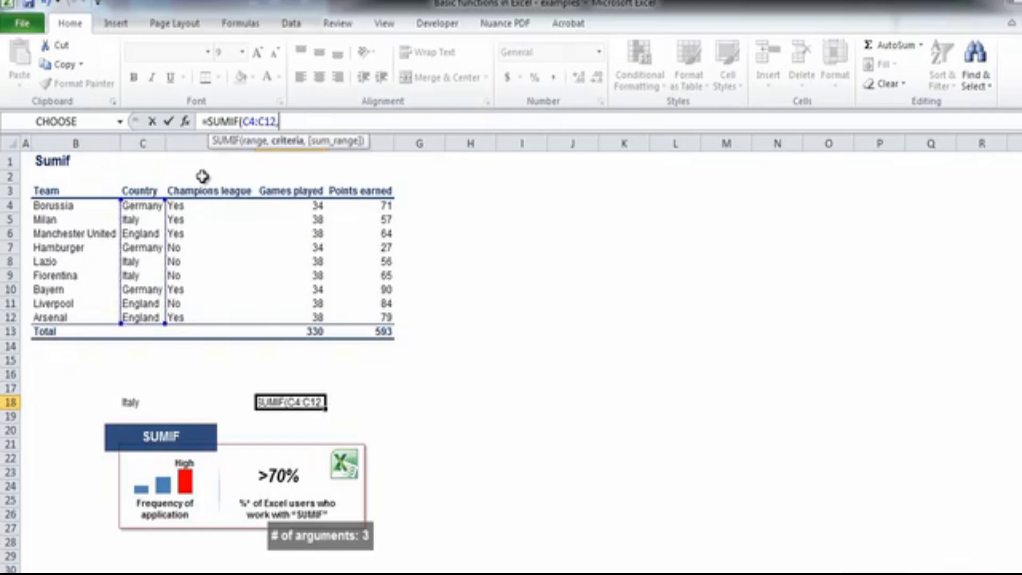
left_click(133, 403)
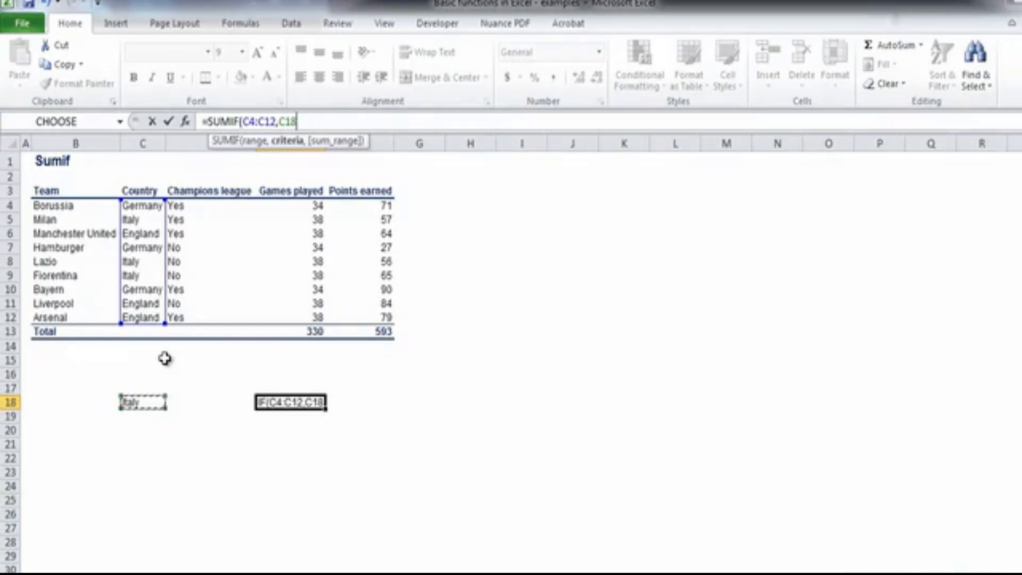
type(",")
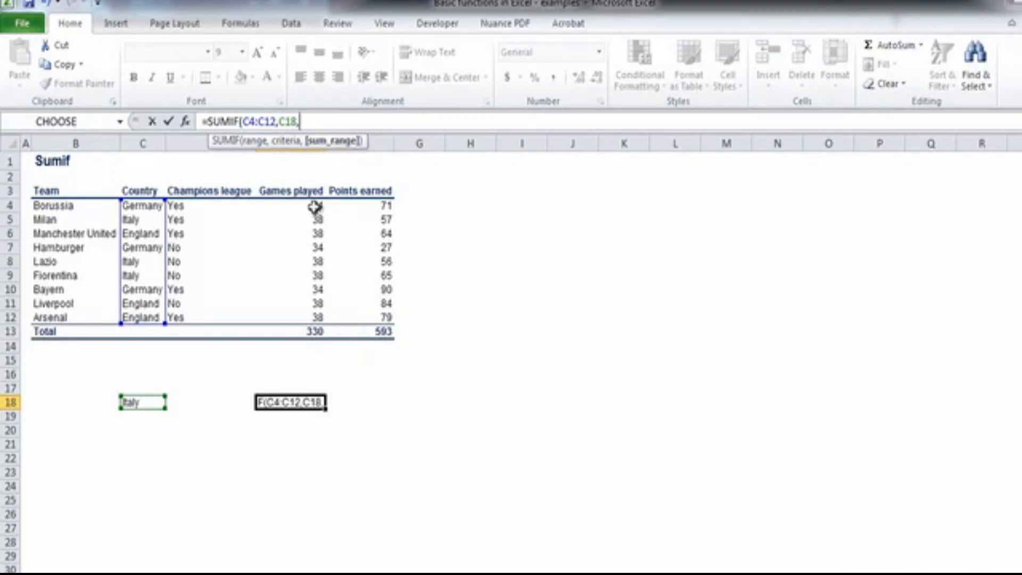
left_click_drag(314, 205, 320, 318)
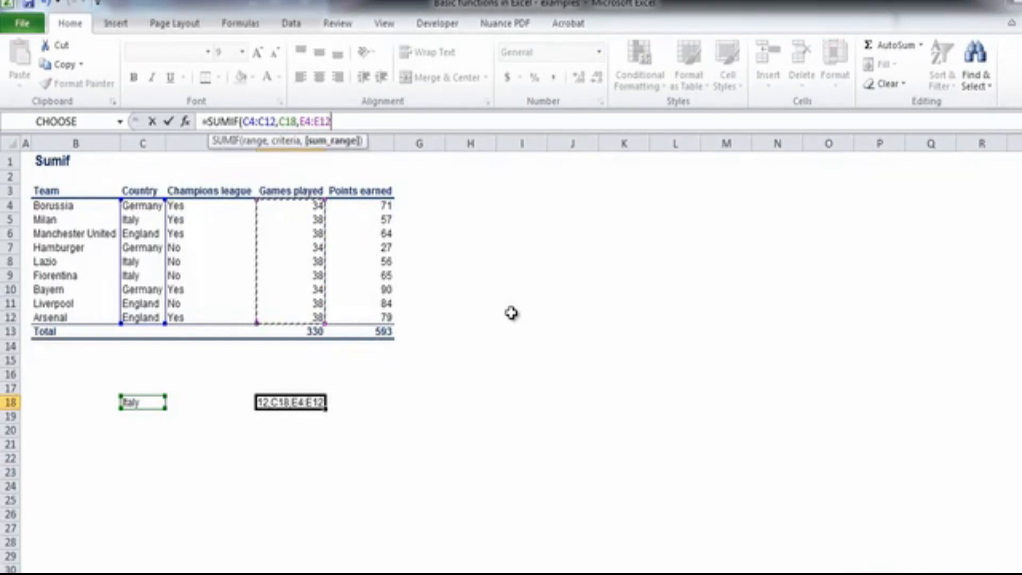
type(")")
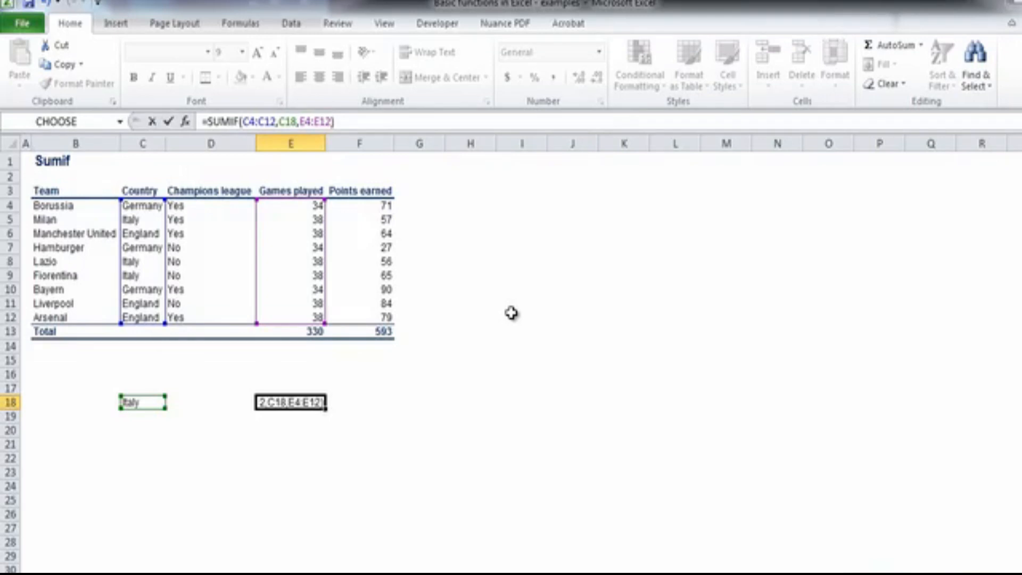
key("Return")
key("Up")
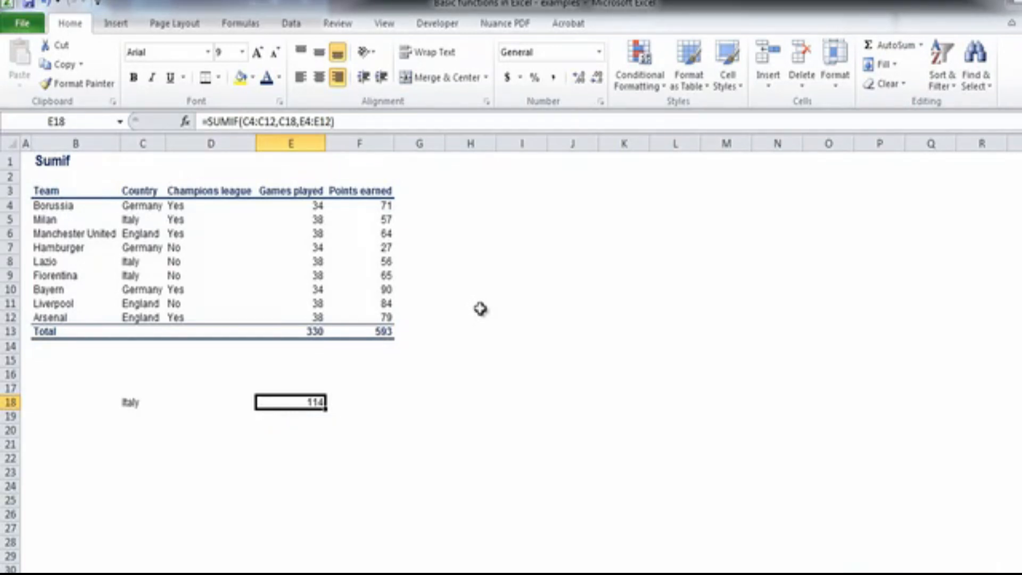
key("ctrl+Page_Down")
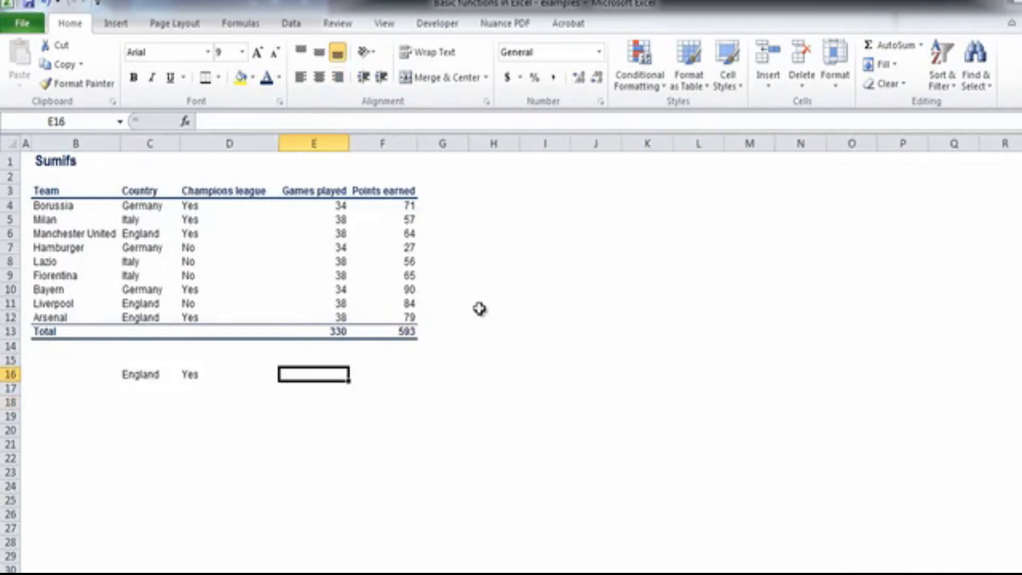
left_click(392, 373)
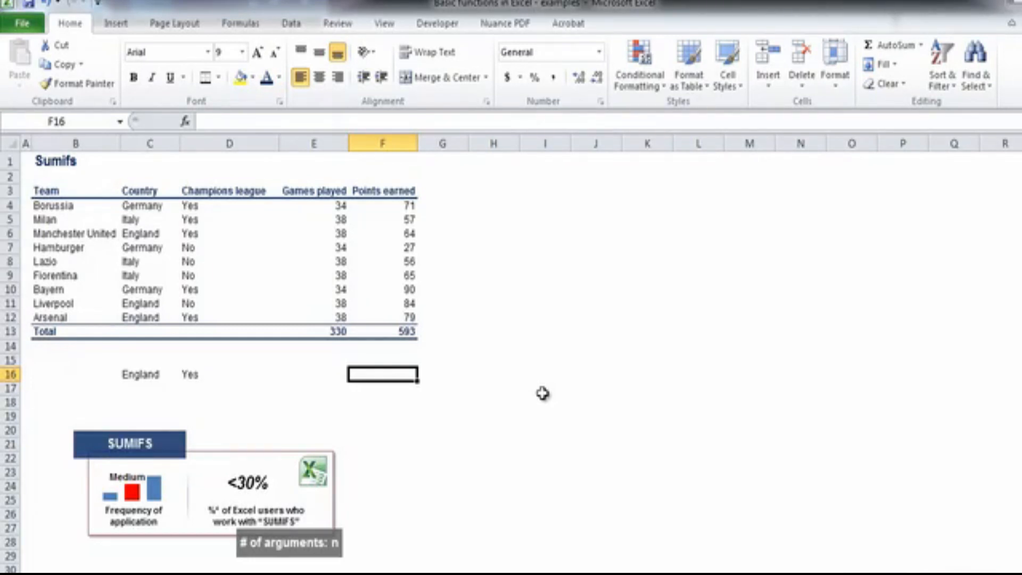
type("=")
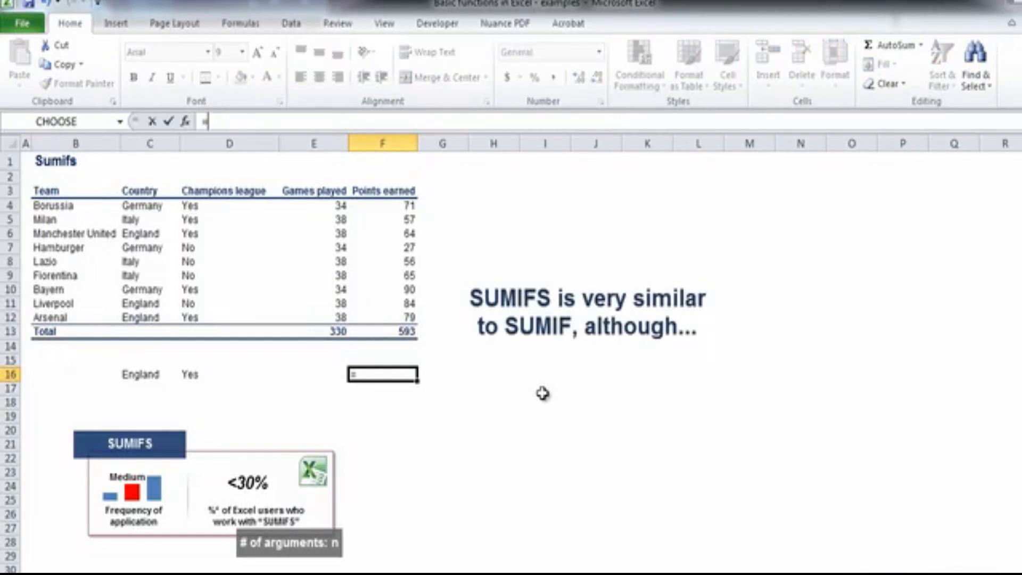
type("SUMIF")
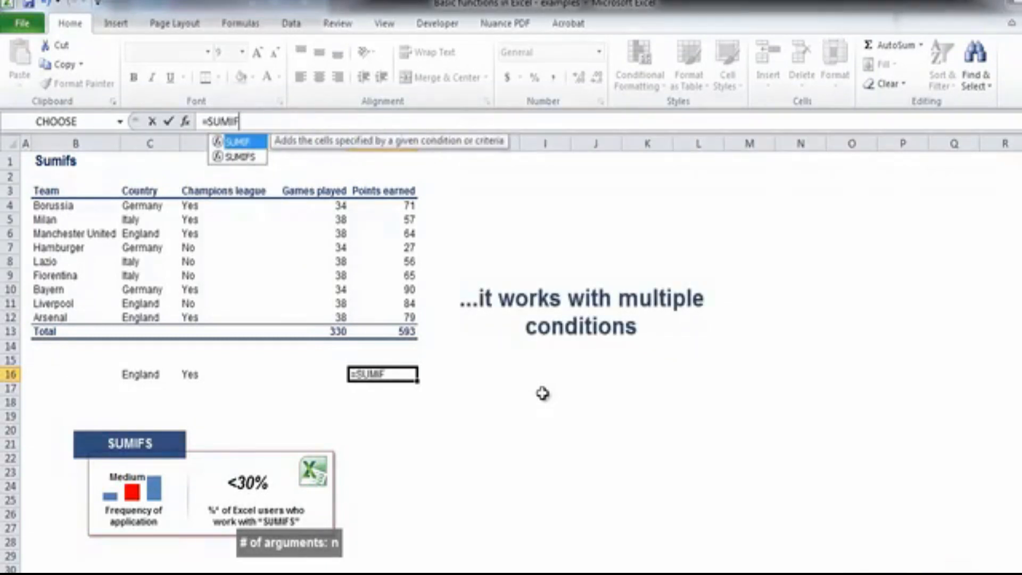
type("S")
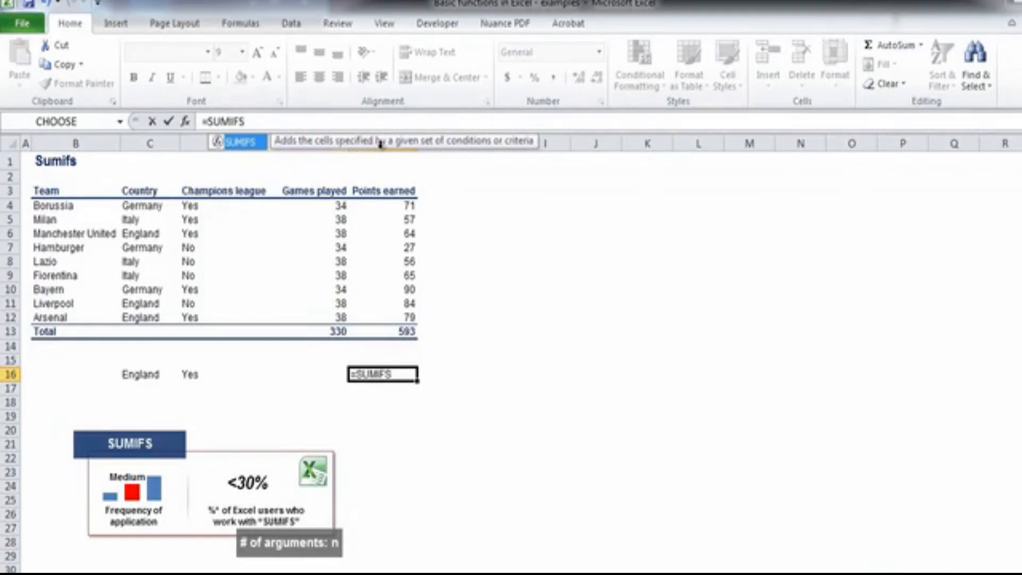
key("Escape")
key("Escape")
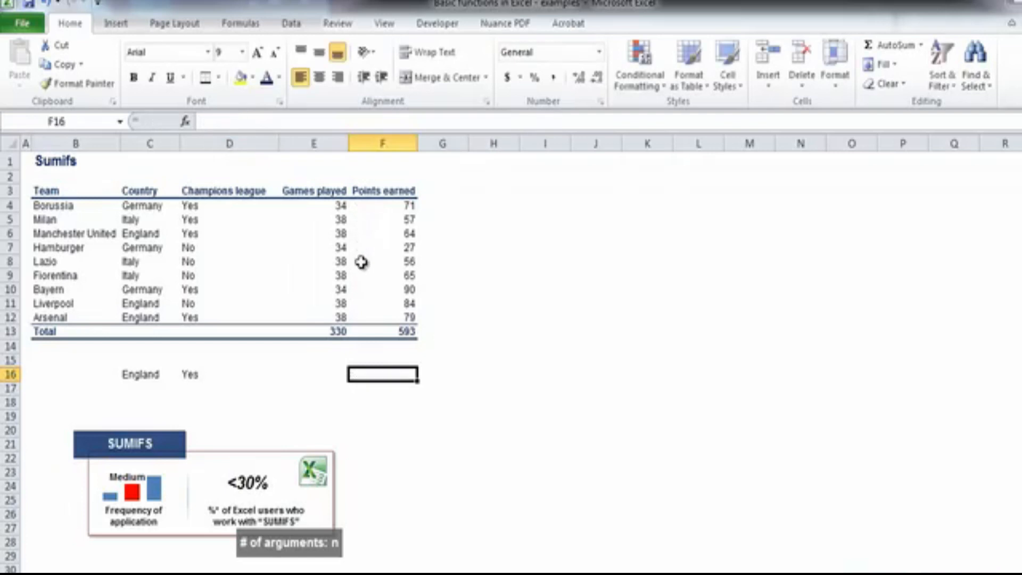
Step: Start a SUMIFS formula in cell F16 with the Points earned values F4:F12 as the sum range
left_click(140, 378)
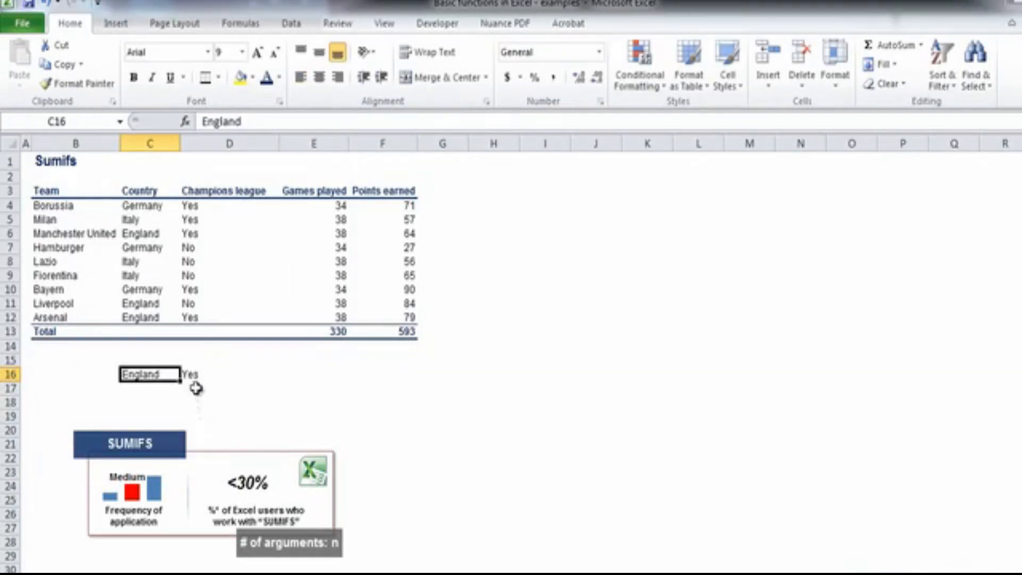
left_click(188, 373)
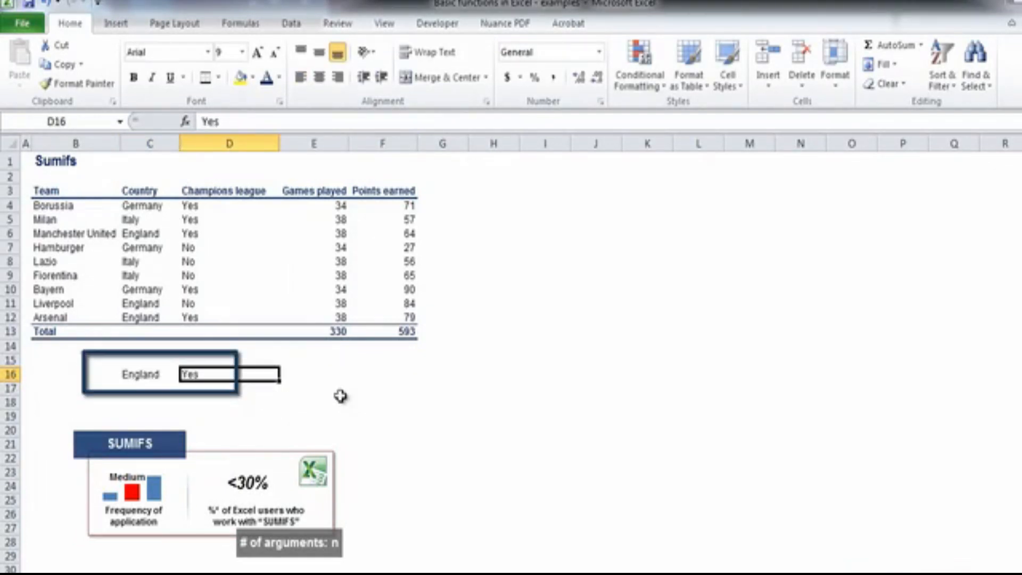
left_click(387, 374)
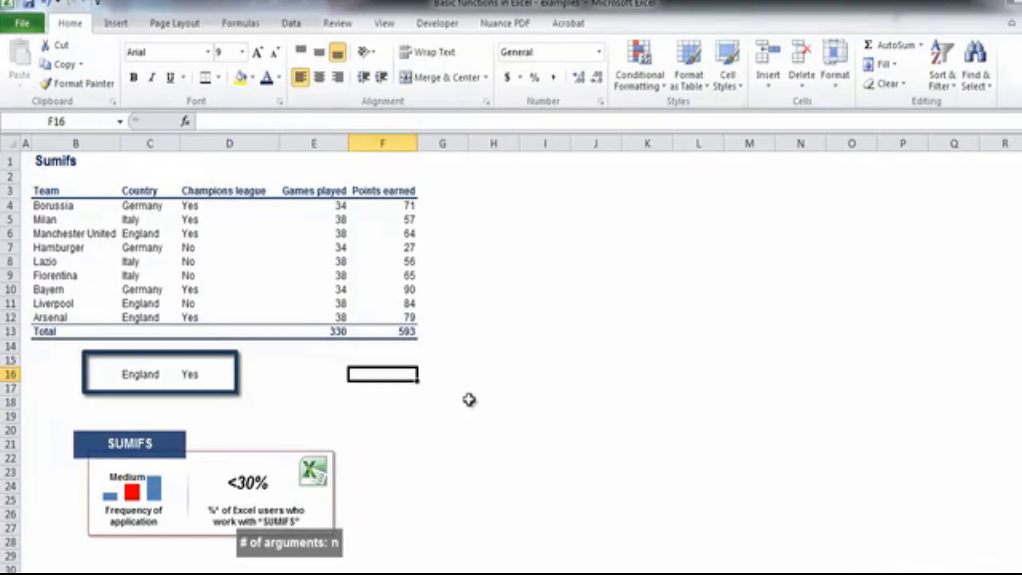
type("=")
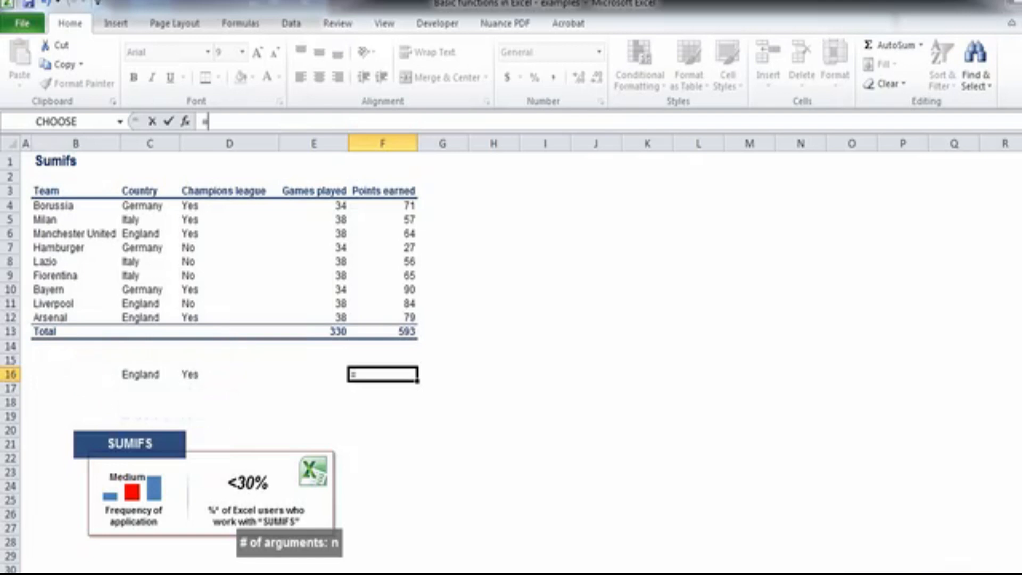
type("SU")
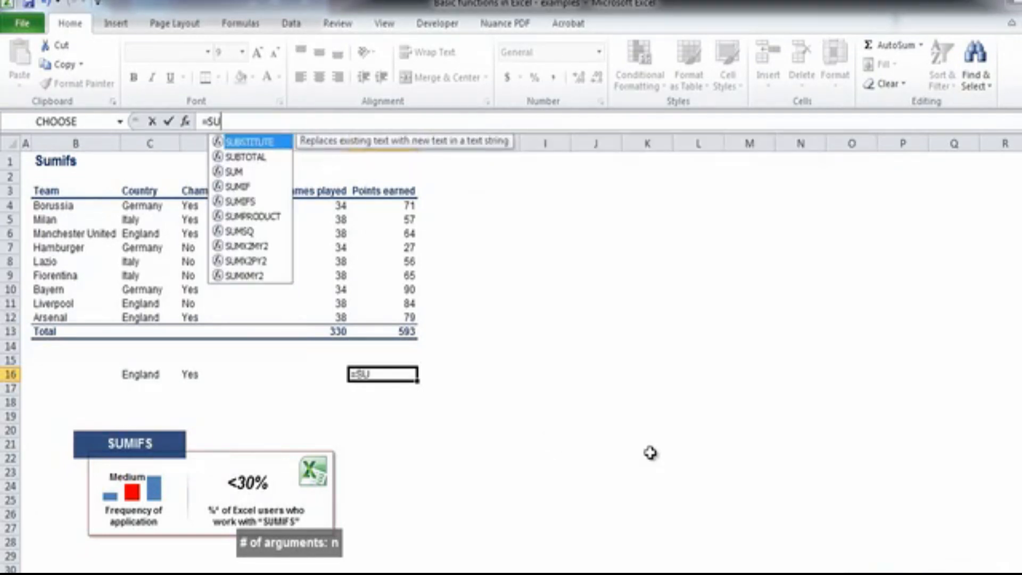
type("MI")
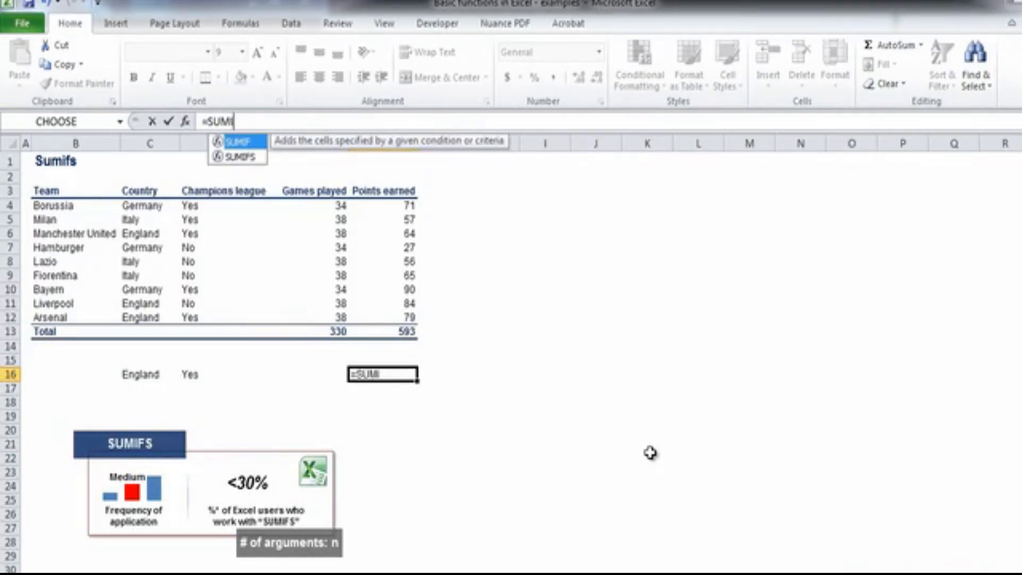
type("FS(")
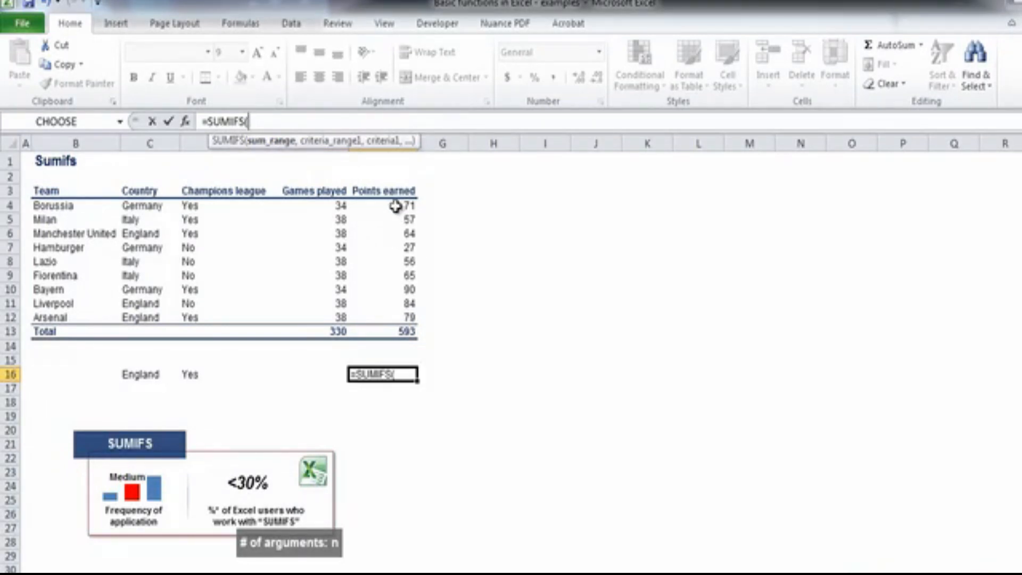
left_click_drag(395, 206, 386, 318)
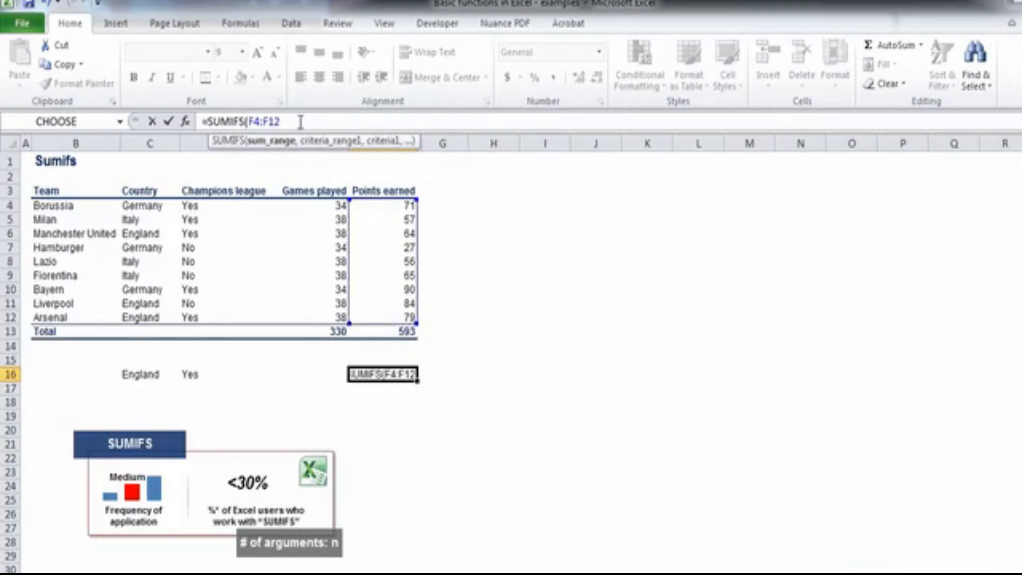
type(",")
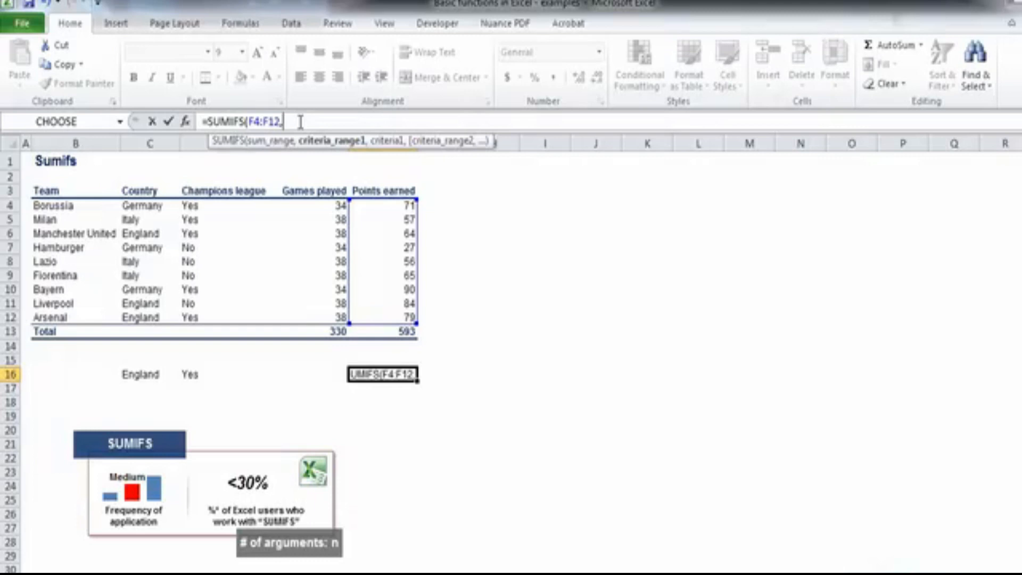
Step: Complete the SUMIFS formula with the country criterion C4:C12,C16 and the Champions league criterion D4:D12,D16
left_click_drag(140, 209, 140, 315)
type(",")
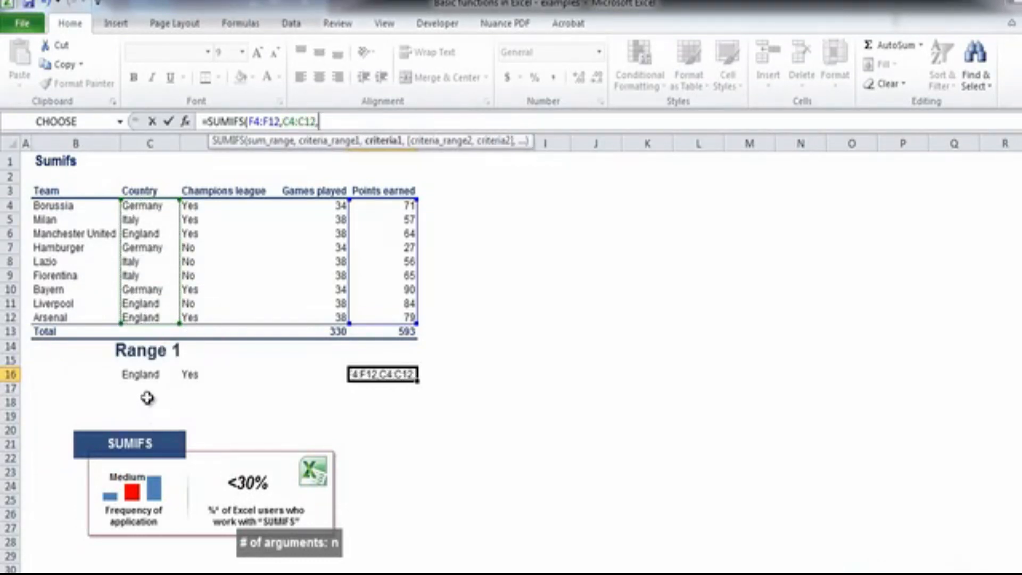
left_click(138, 377)
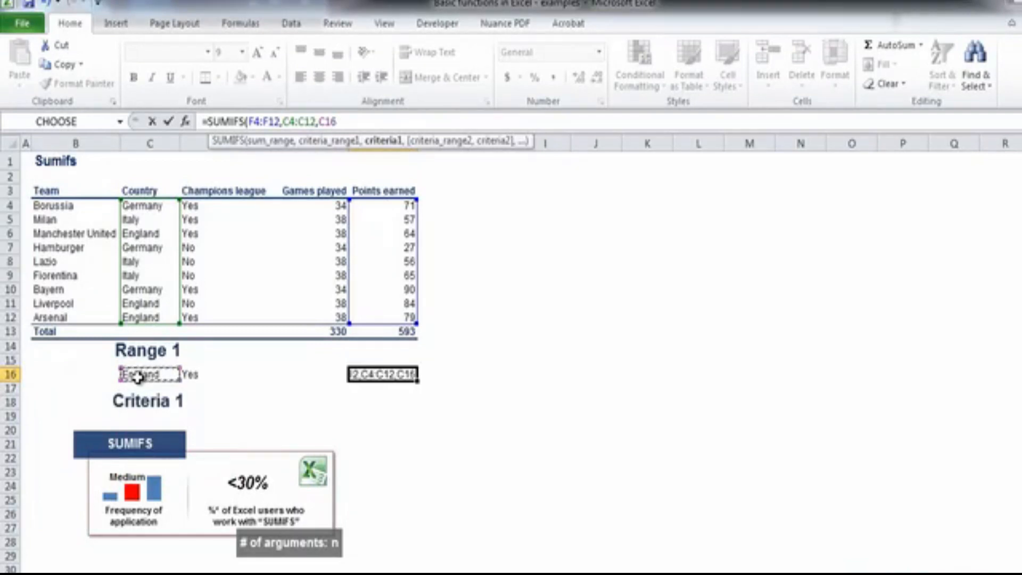
type(",")
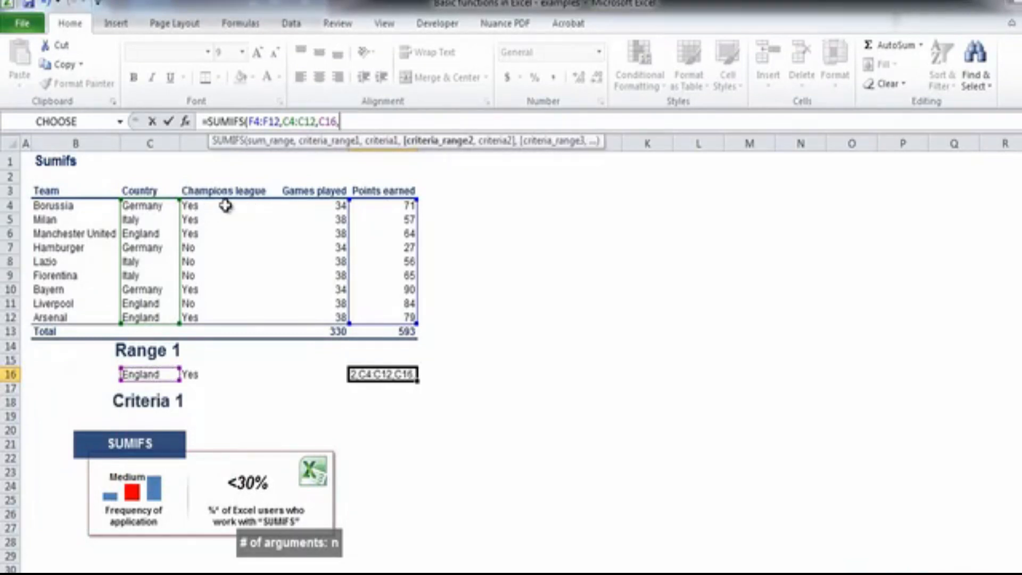
left_click_drag(203, 205, 217, 301)
type(",")
left_click(194, 378)
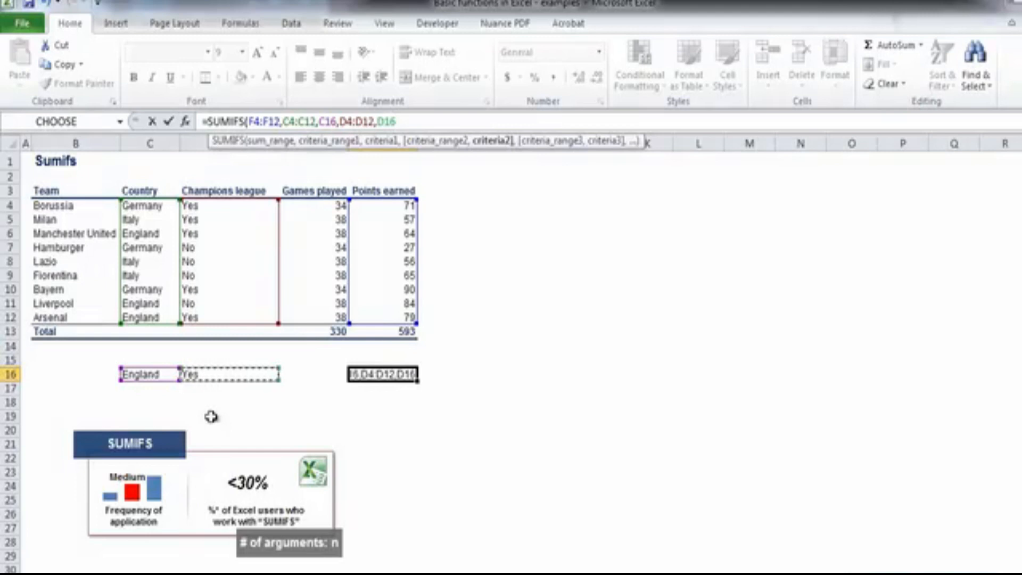
type(")")
key("Return")
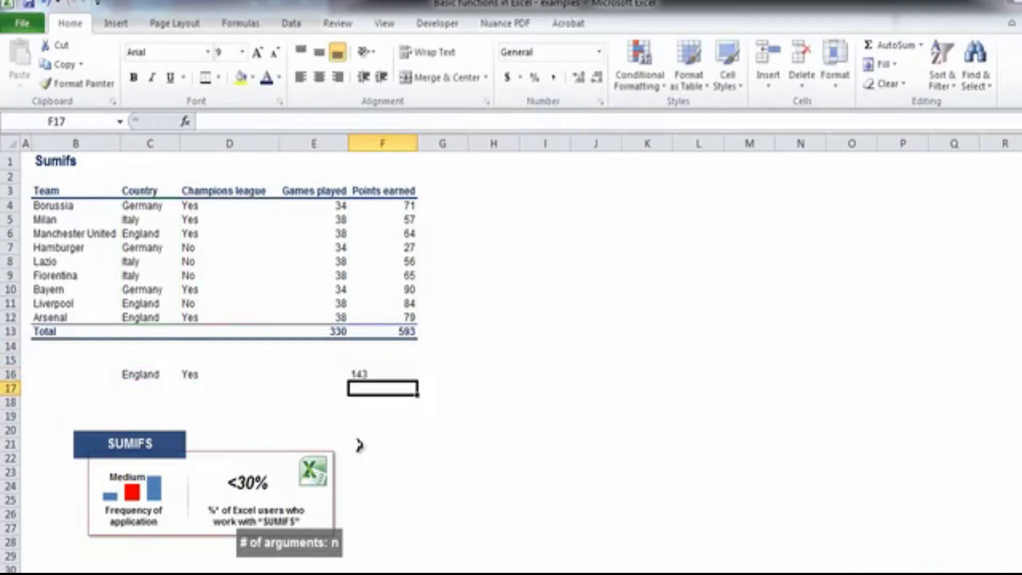
Step: Right-align the SUMIFS result in cell F16 and make it bold
left_click(360, 374)
left_click(337, 77)
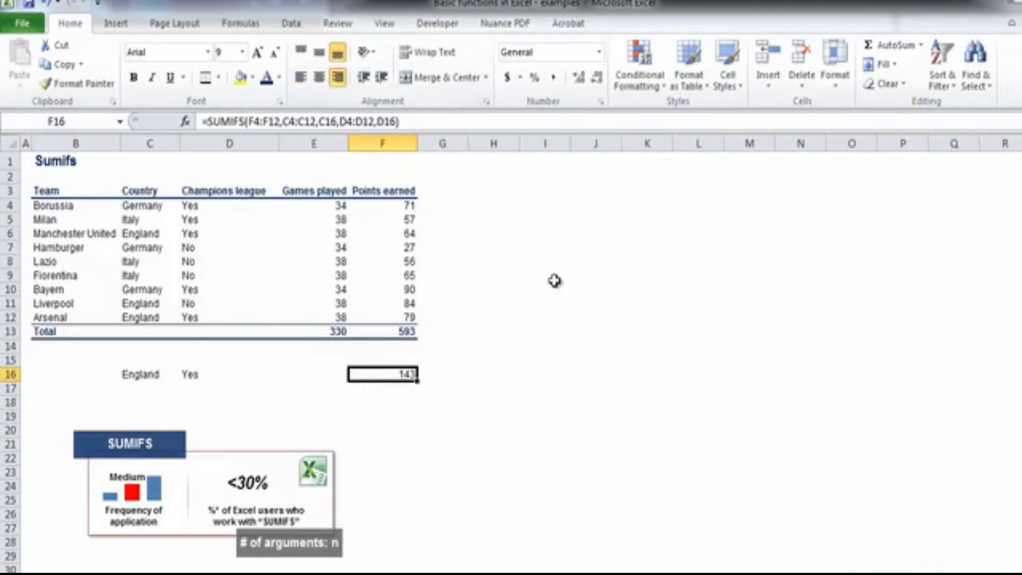
key("ctrl+b")
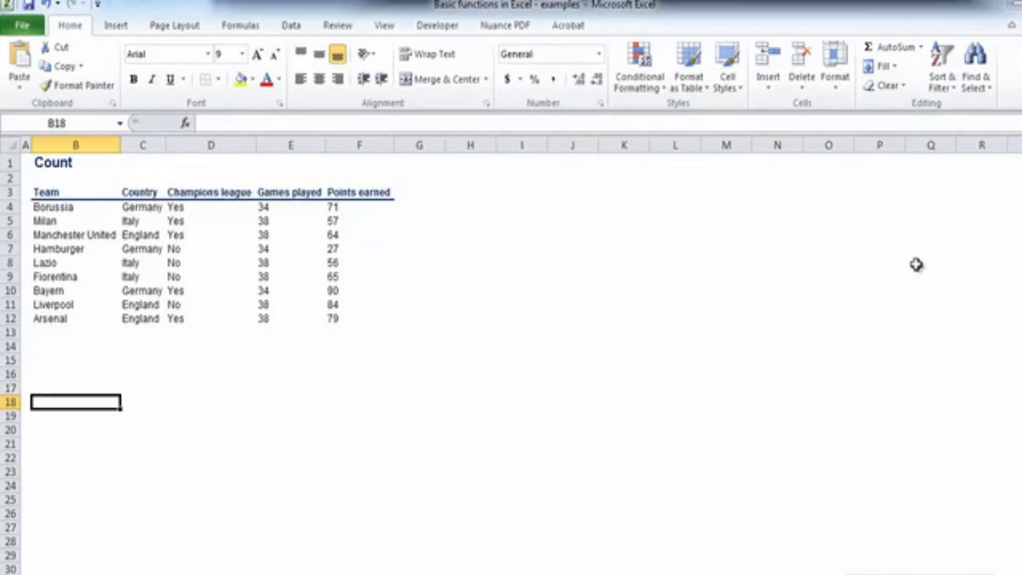
Step: Enter the text "Count, Counta, Countif, Countifs" in cell B18 of the Count worksheet
type("Count, CO")
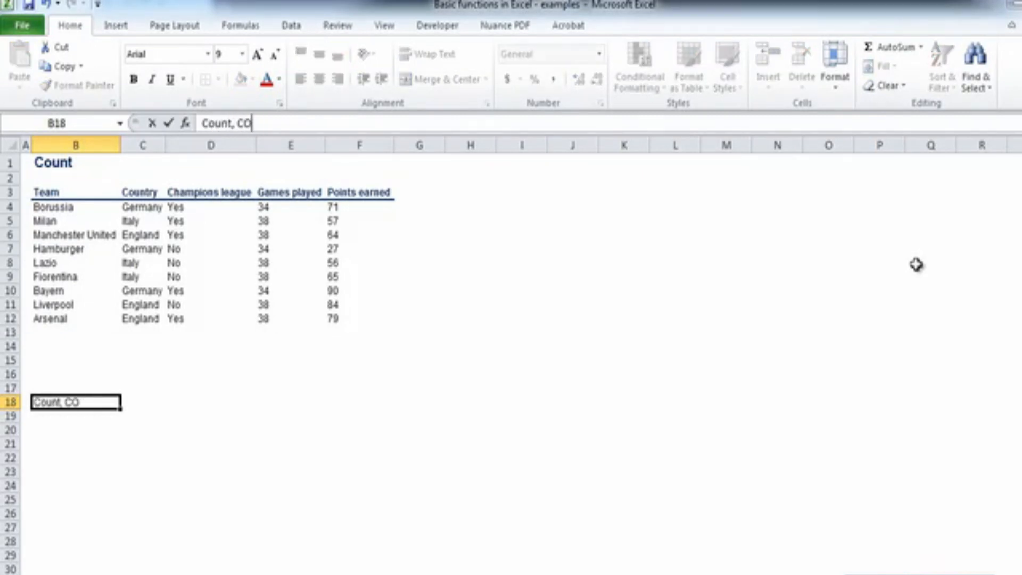
key("BackSpace")
type("ounta, Countif")
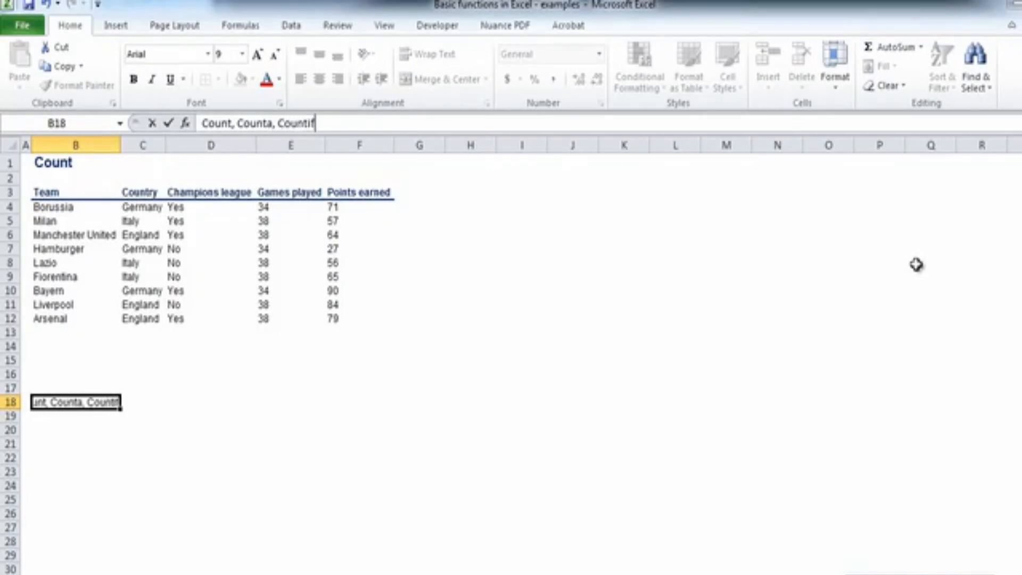
type(", Countifs")
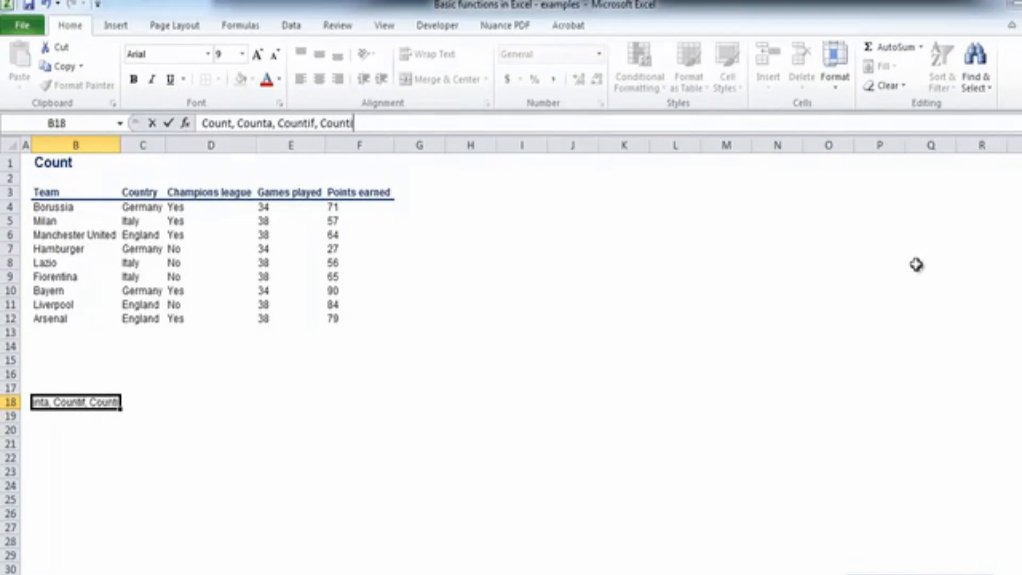
key("Right")
key("Right")
key("Right")
key("Right")
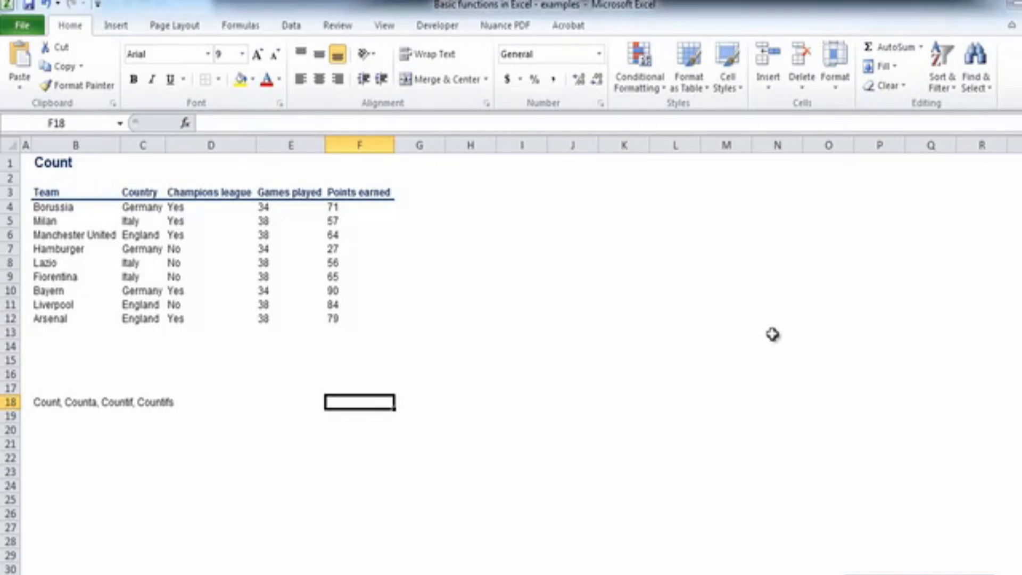
Step: Count the numeric entries of the Games played column in cell E14 with +COUNT(E4:E12)
key("Up")
key("Up")
key("Up")
key("Up")
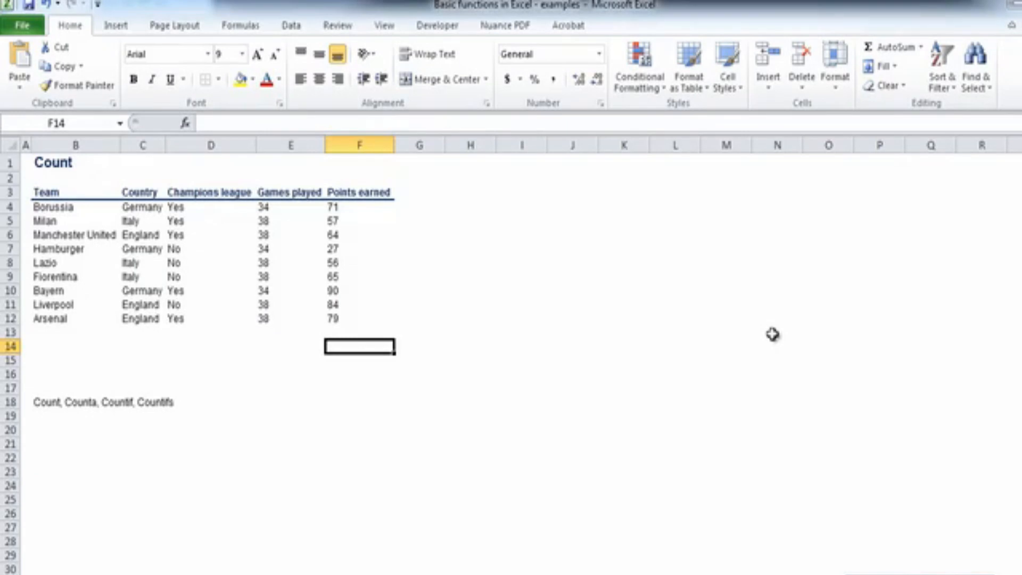
type("=")
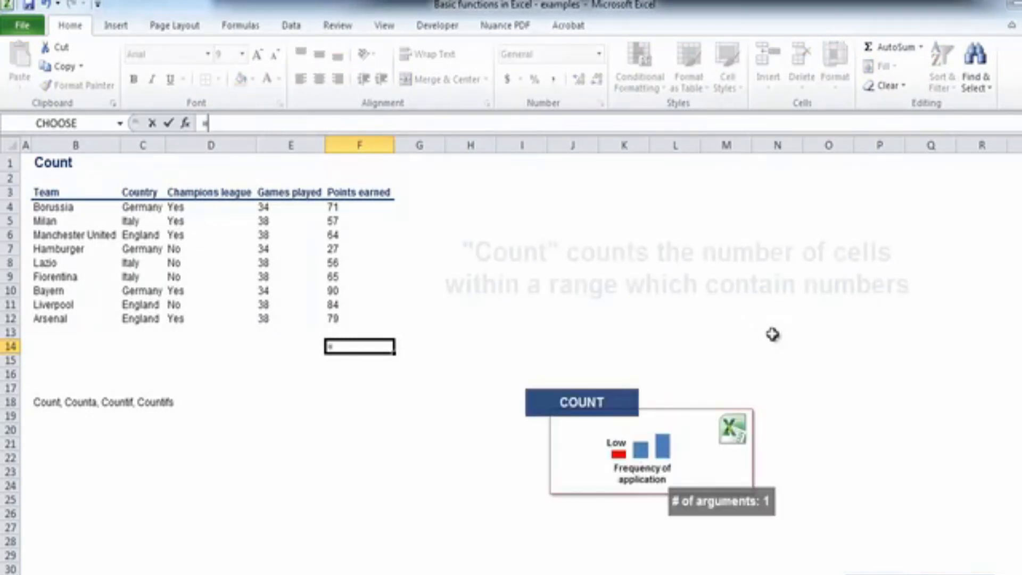
key("Escape")
key("Left")
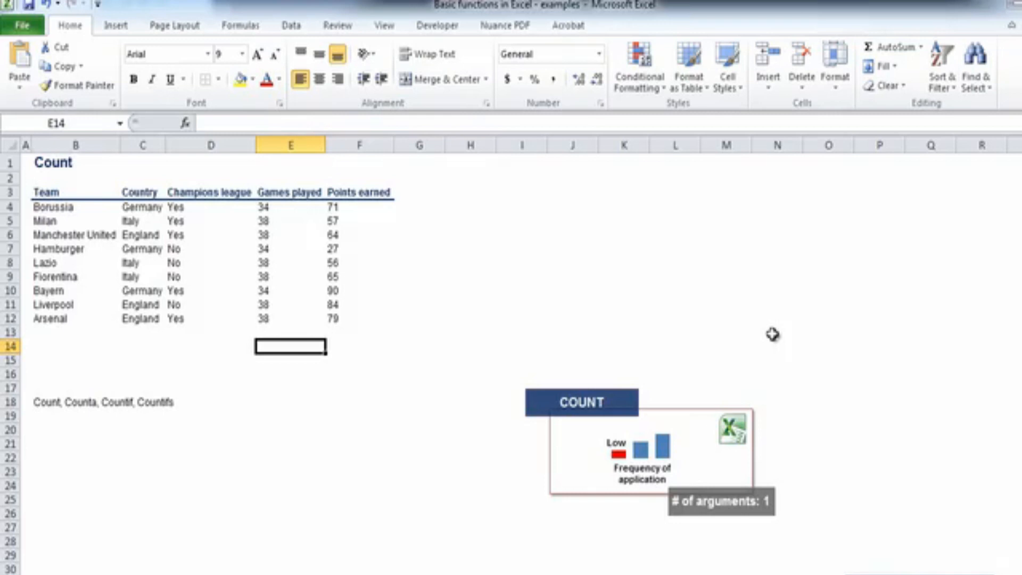
type("+coun")
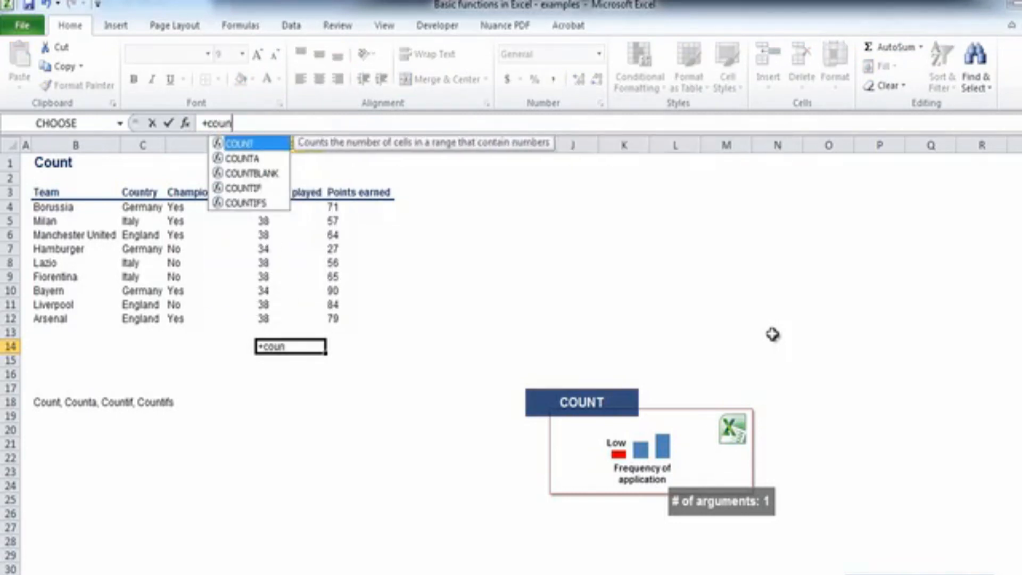
type("t(")
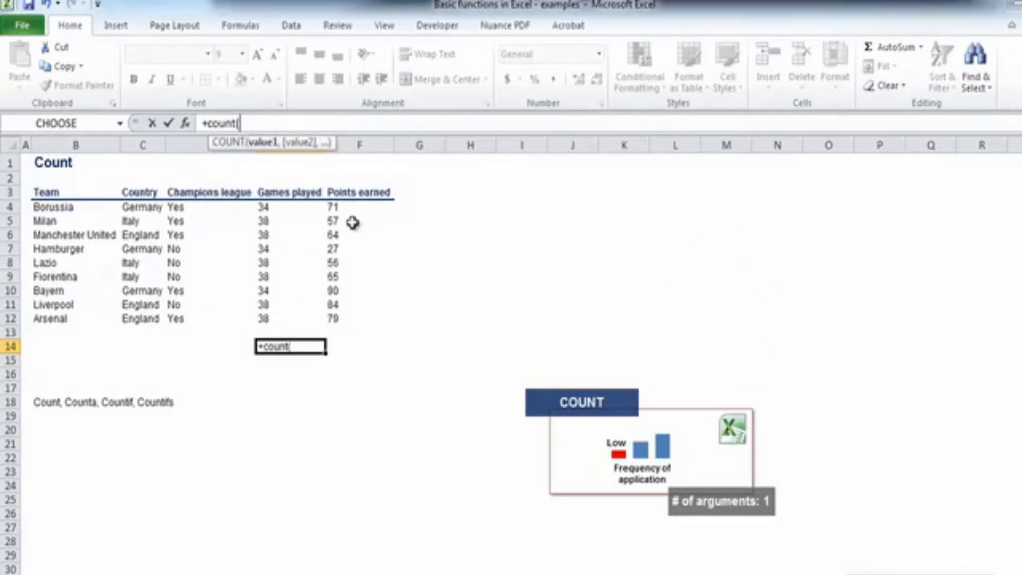
left_click_drag(293, 208, 291, 319)
type(")")
key("ctrl+Return")
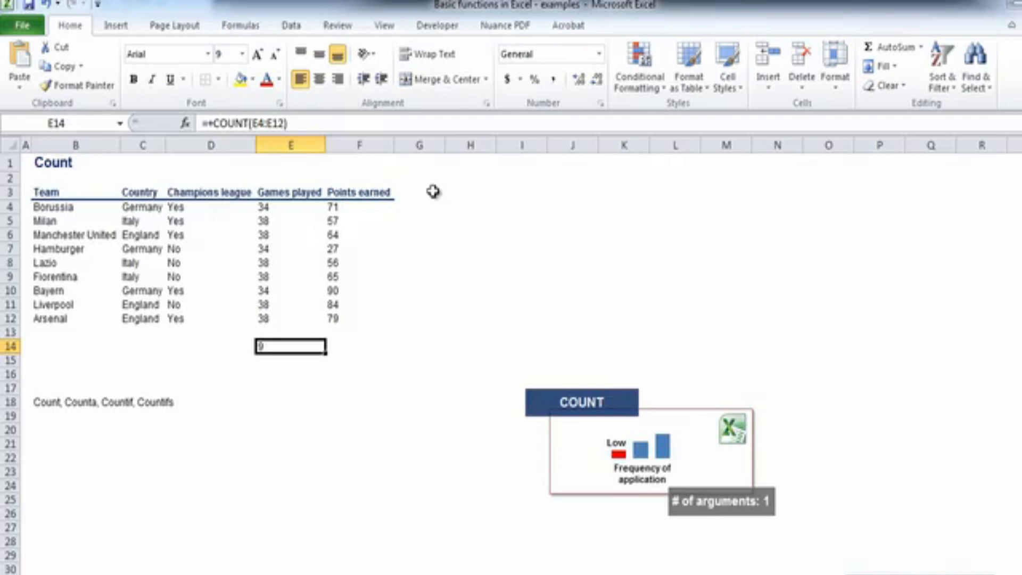
Step: Count the non-empty cells of the Team column in cell B14 with =COUNTA(B4:B12)
left_click(254, 401)
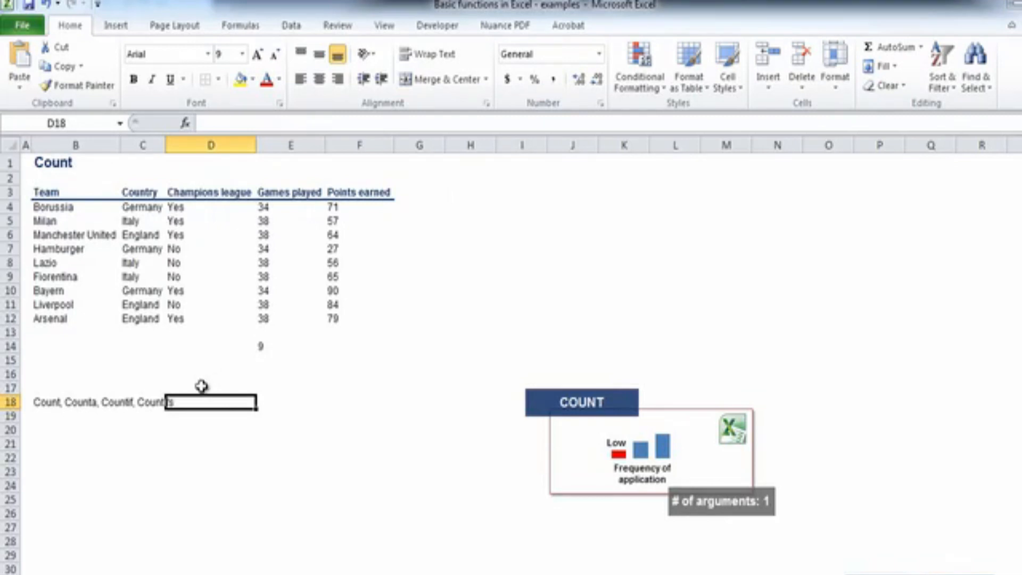
left_click(68, 349)
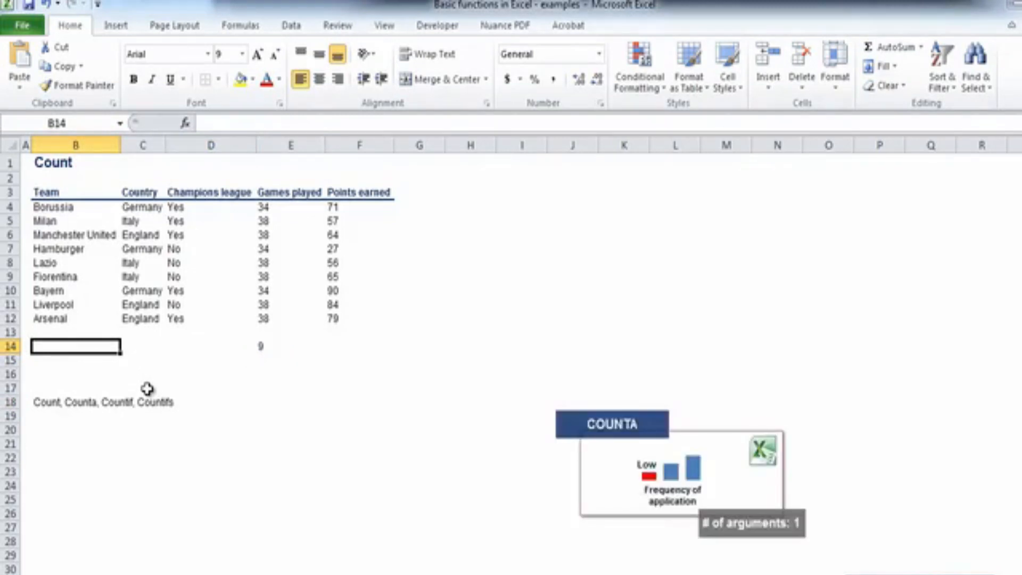
type("=count")
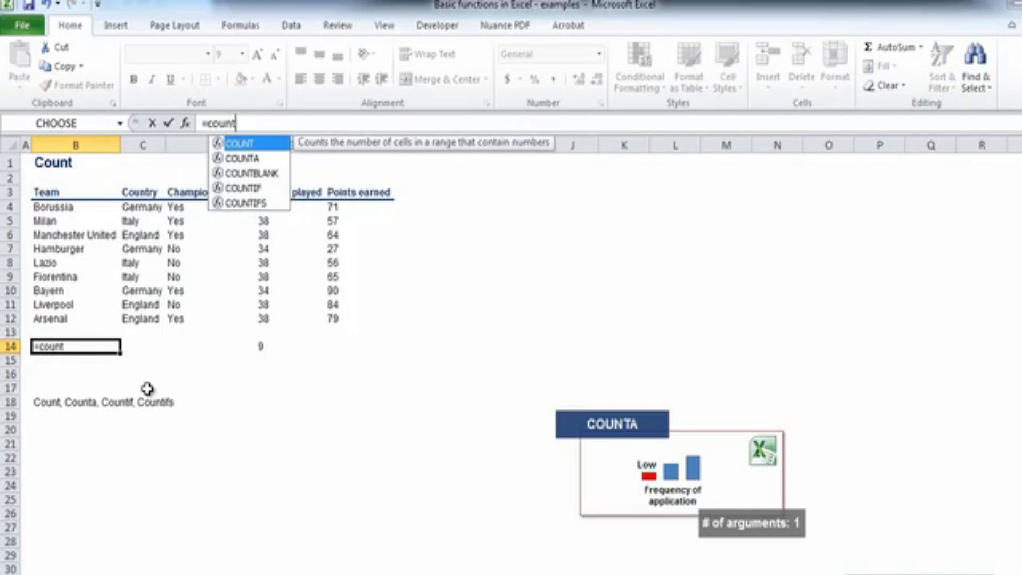
type("a")
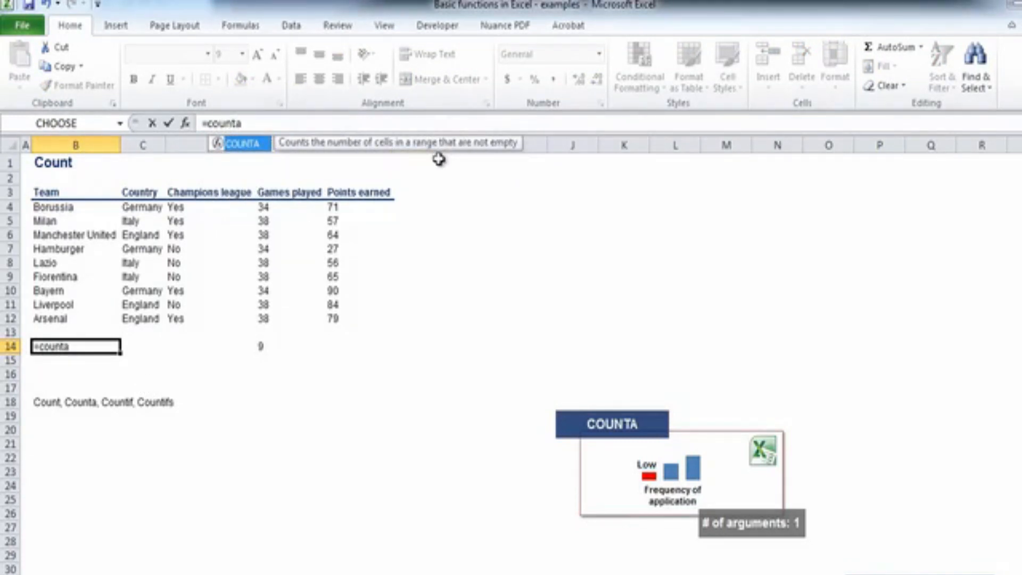
type("(")
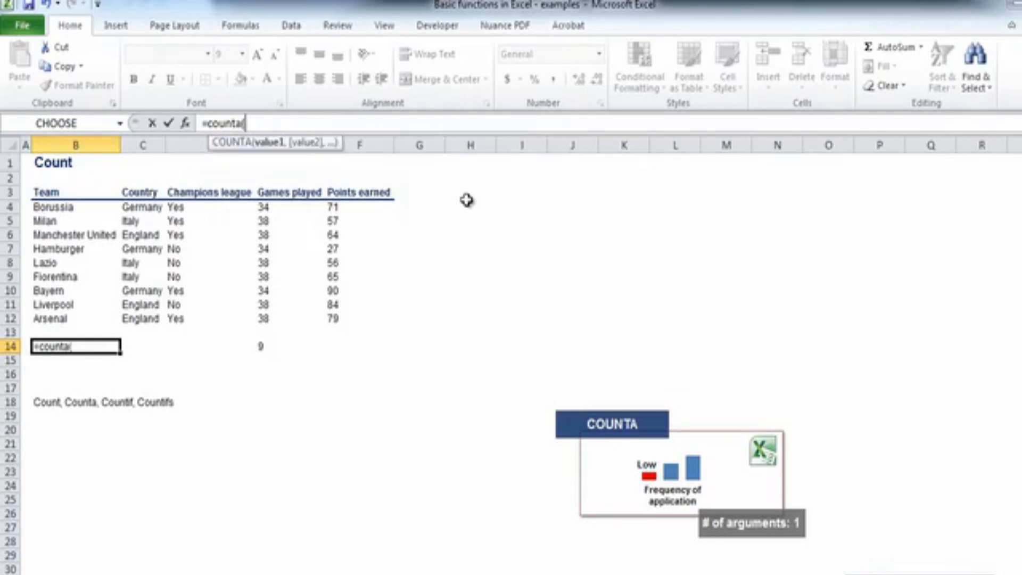
left_click_drag(80, 206, 79, 313)
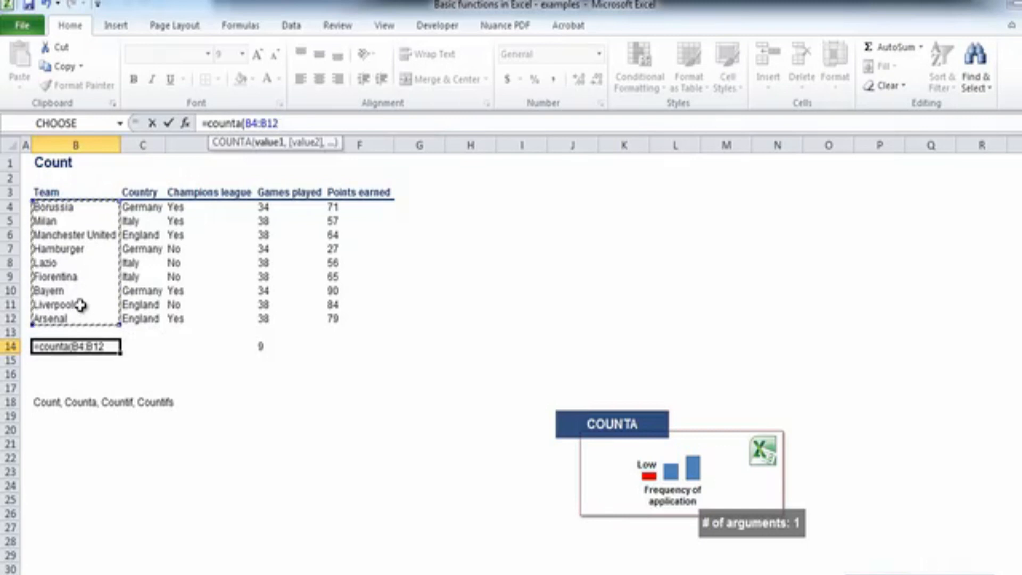
key("Return")
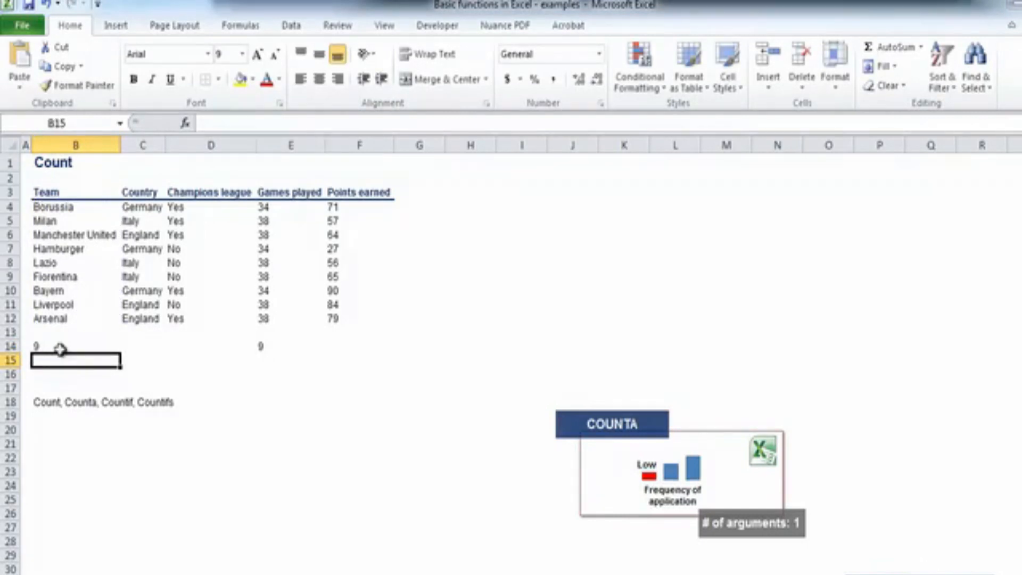
left_click(75, 347)
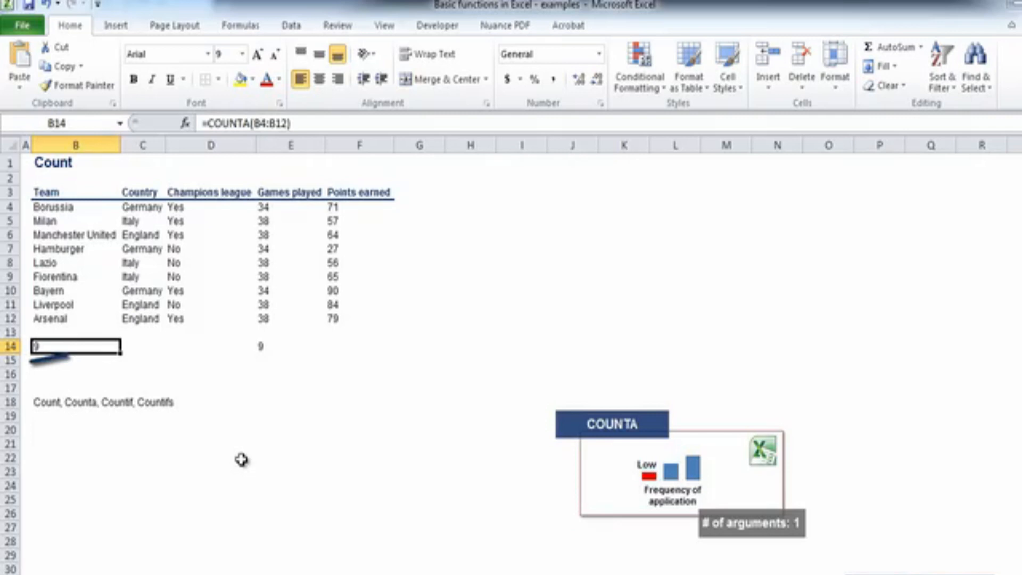
left_click(242, 460)
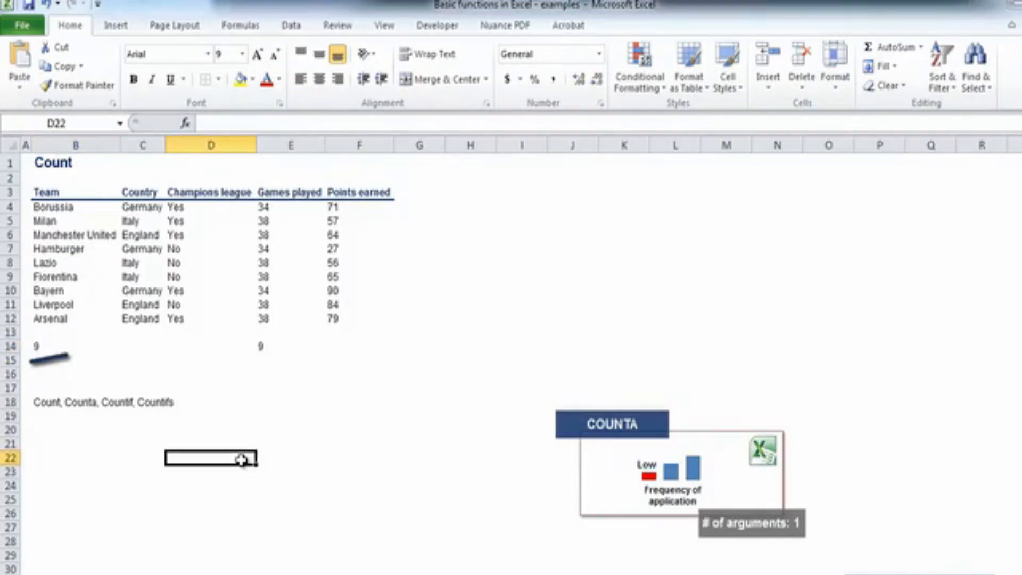
Step: On the Countif worksheet, count the teams with more than 60 points in cell F14 using +COUNTIF(F4:F12,">60")
key("ctrl+Page_Down")
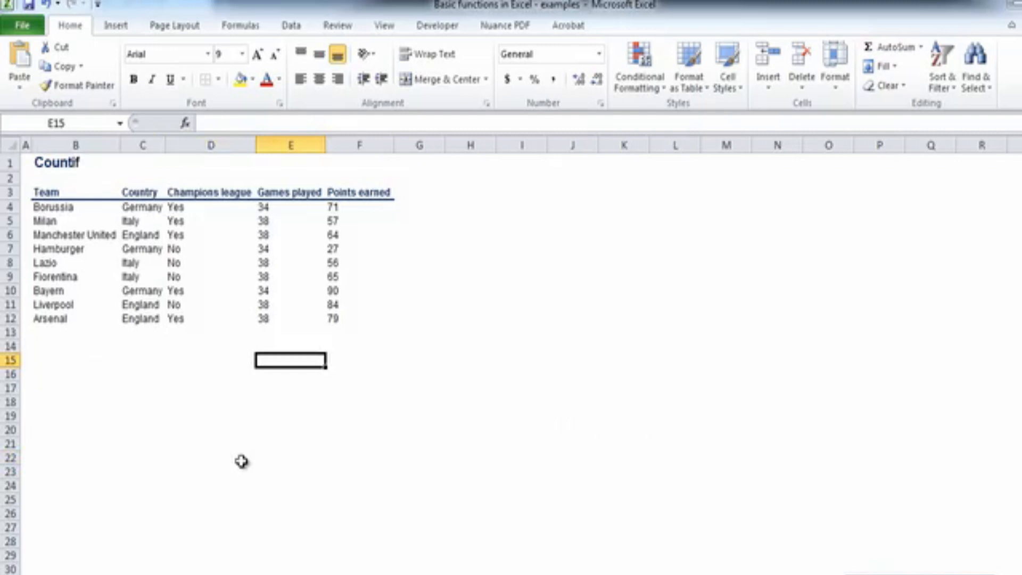
left_click(338, 348)
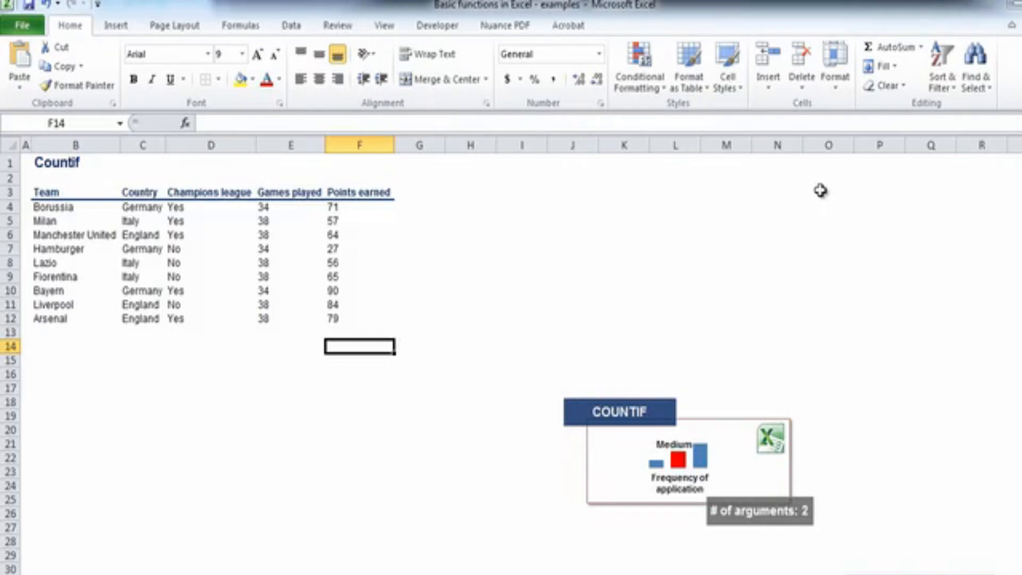
type("=")
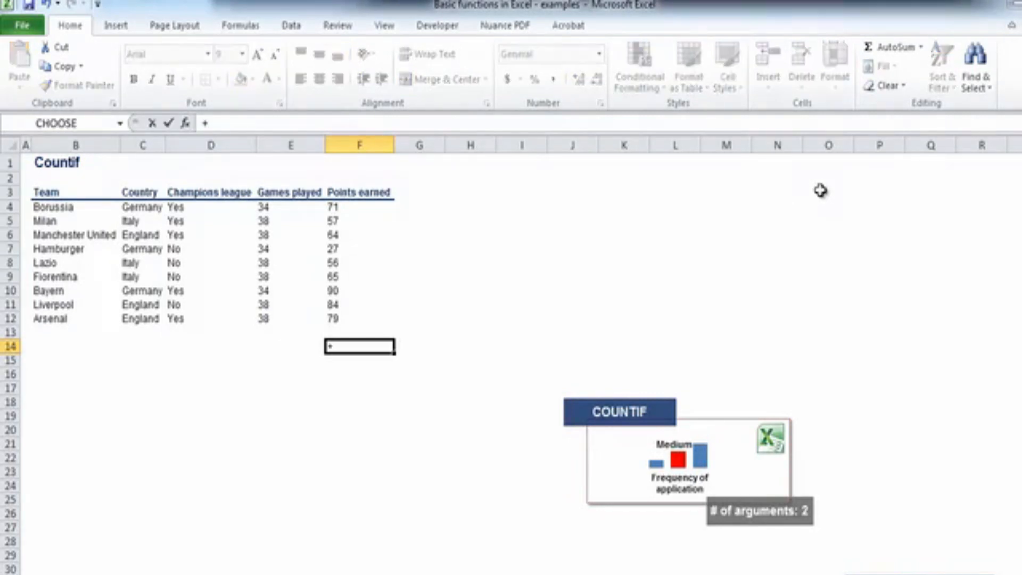
type("coun")
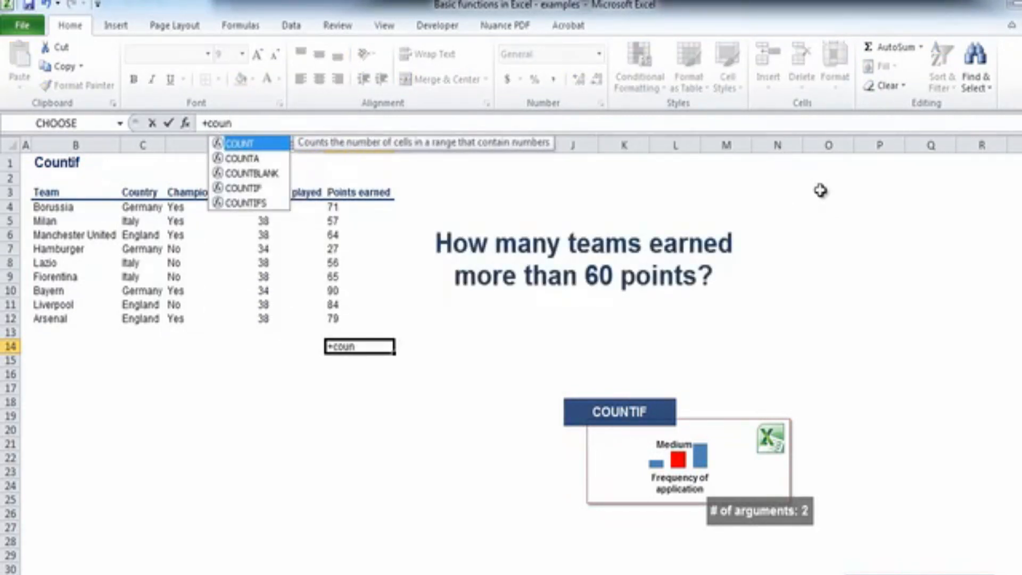
type("tif")
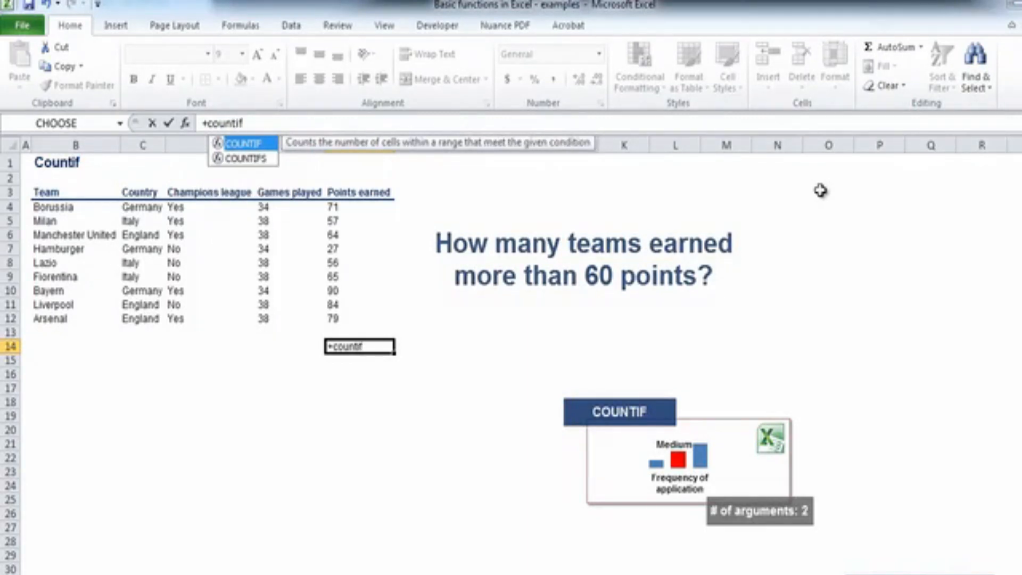
type("(")
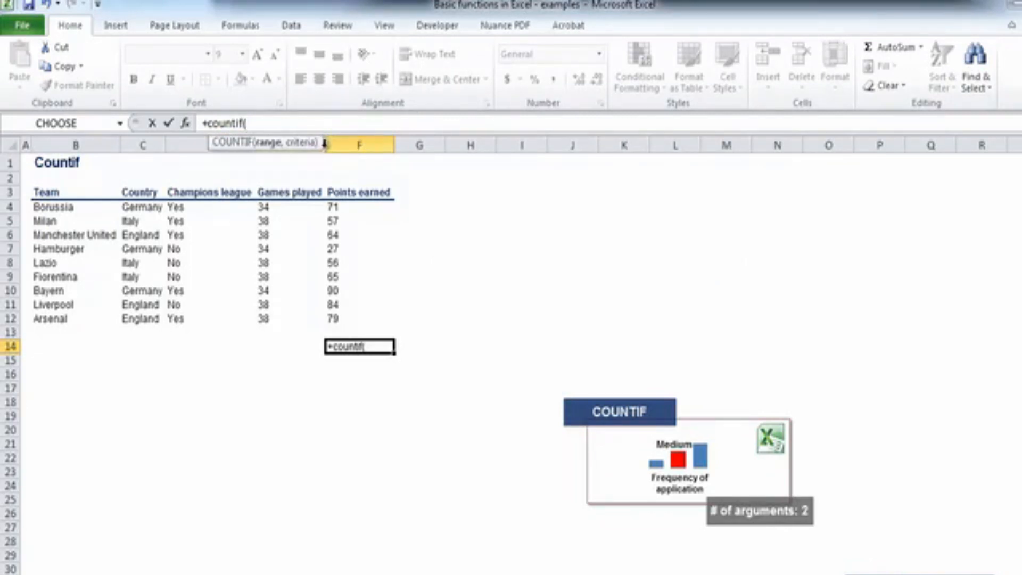
left_click_drag(337, 207, 341, 318)
type(",\"")
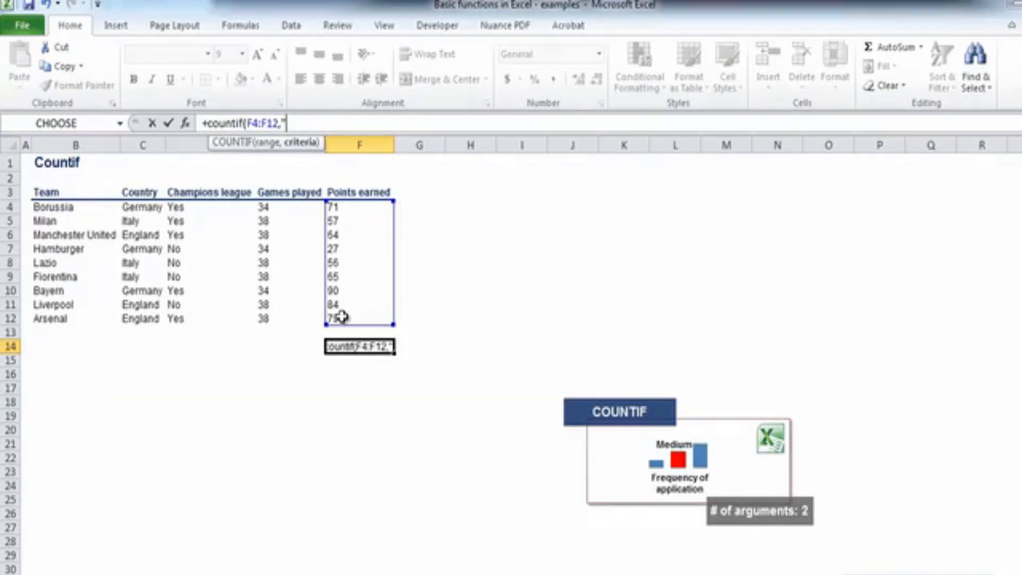
type(">60\"")
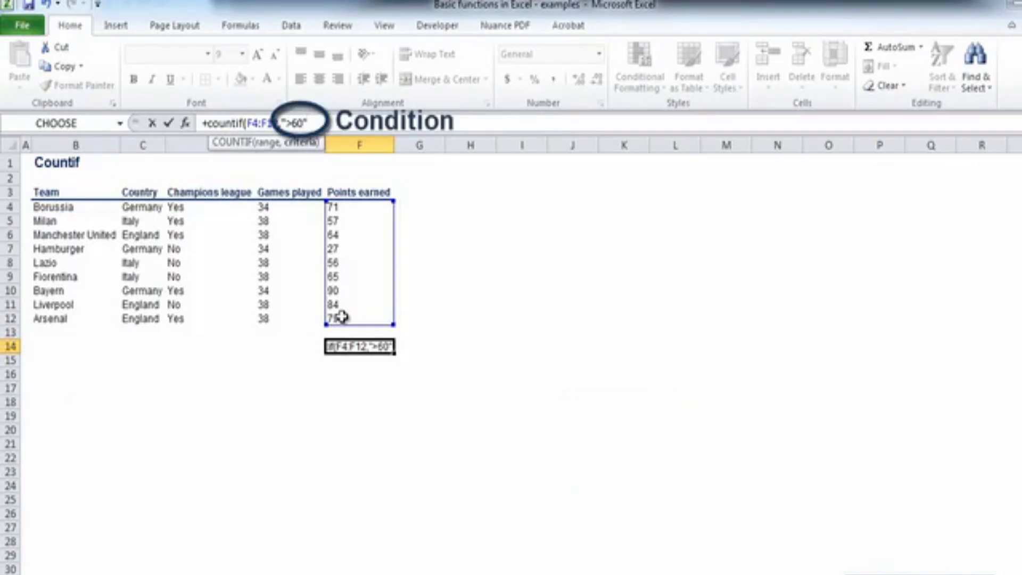
type(")")
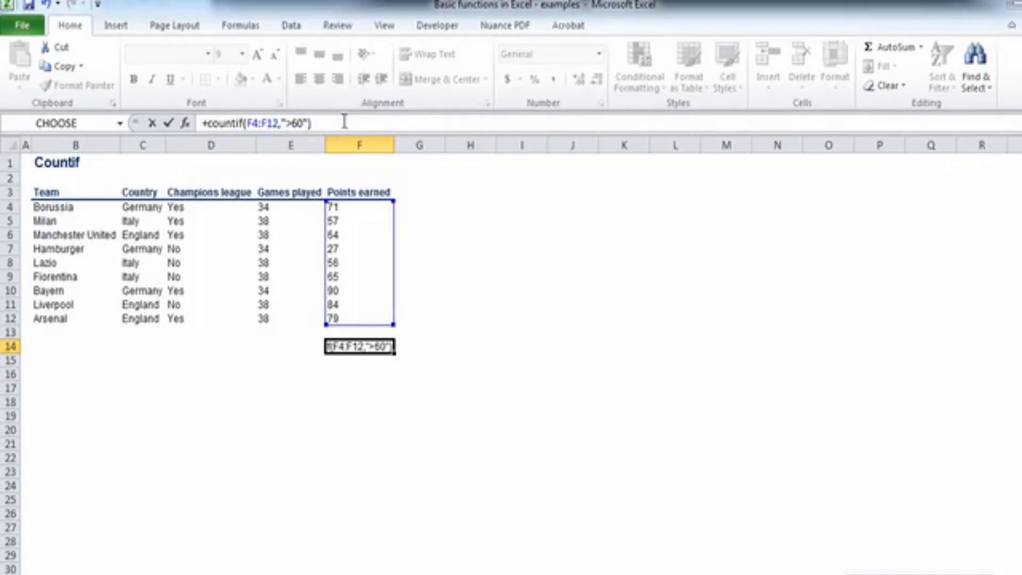
key("Return")
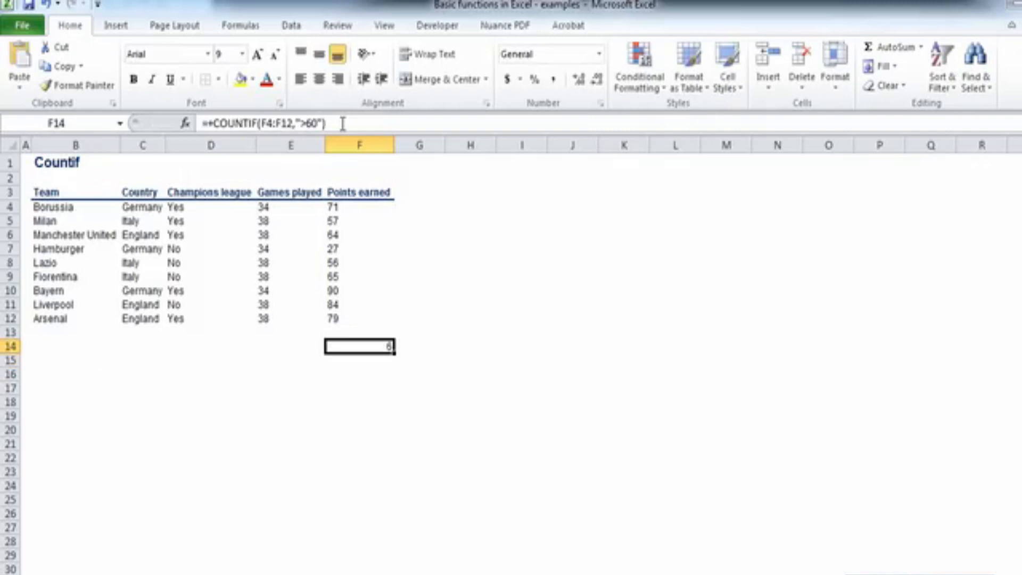
Step: Left-align the COUNTIF result in cell F14
left_click(304, 83)
left_click_drag(429, 159, 477, 269)
left_click(419, 306)
left_click(370, 343)
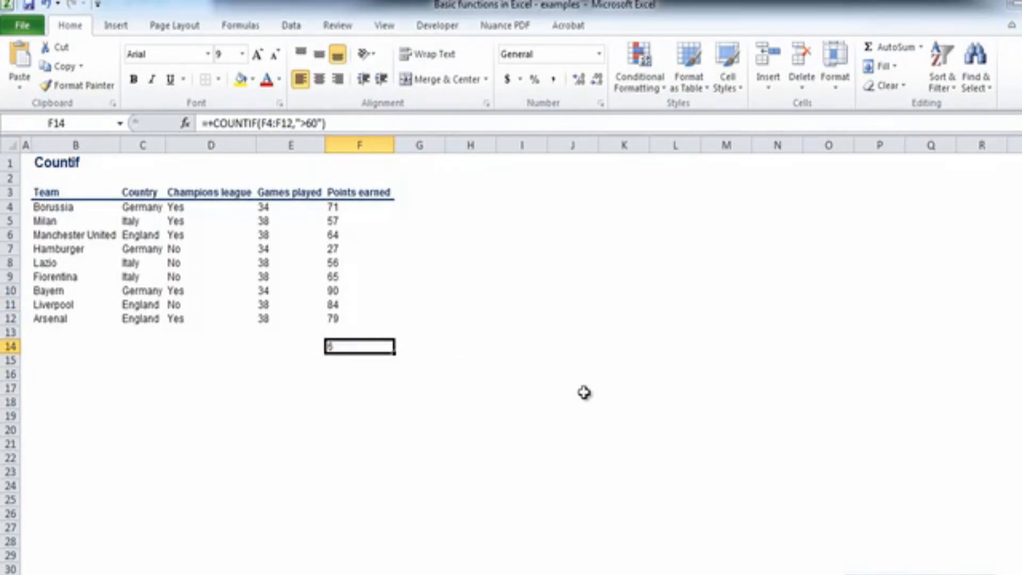
Step: Start a COUNTIFS formula in cell F14 of the Countifs worksheet with Champions league range D4:D12 and condition "Yes"
key("ctrl+Page_Down")
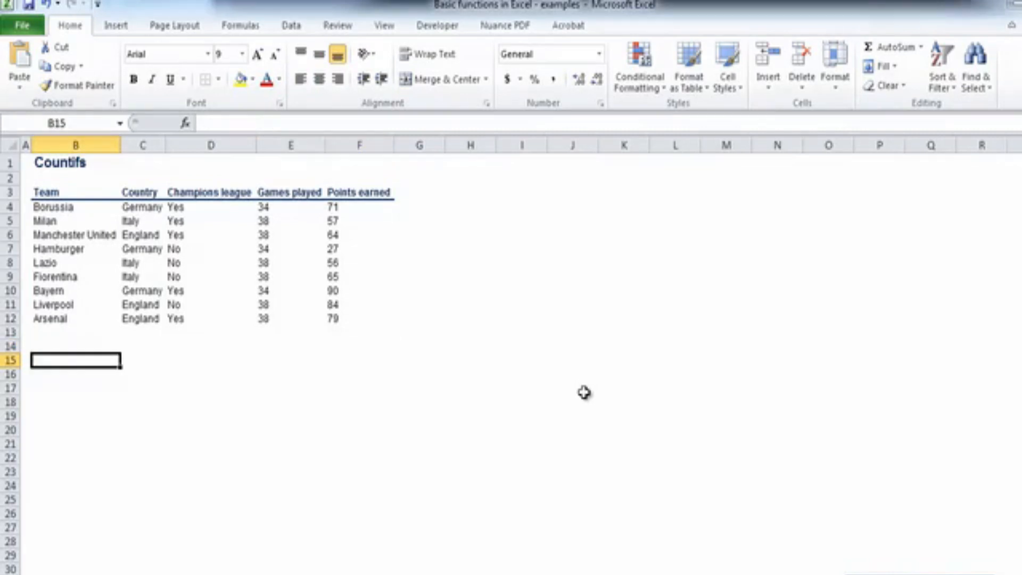
left_click(332, 346)
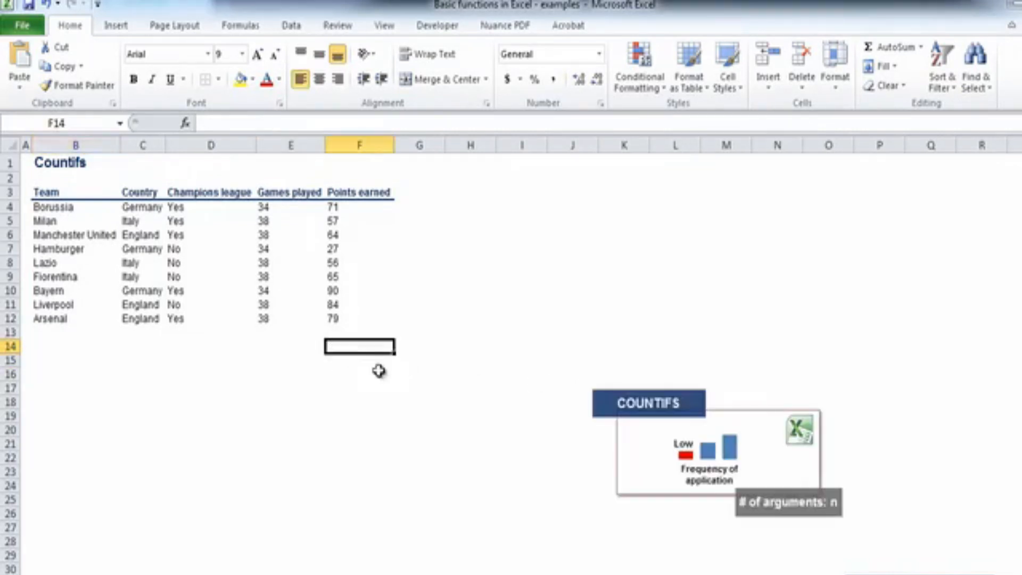
type("=")
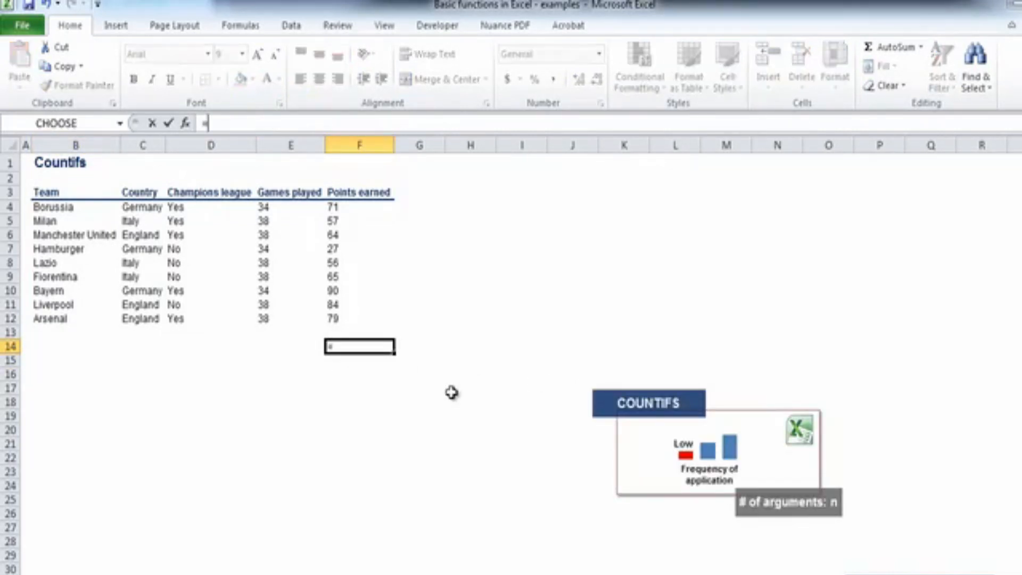
type("countifs(")
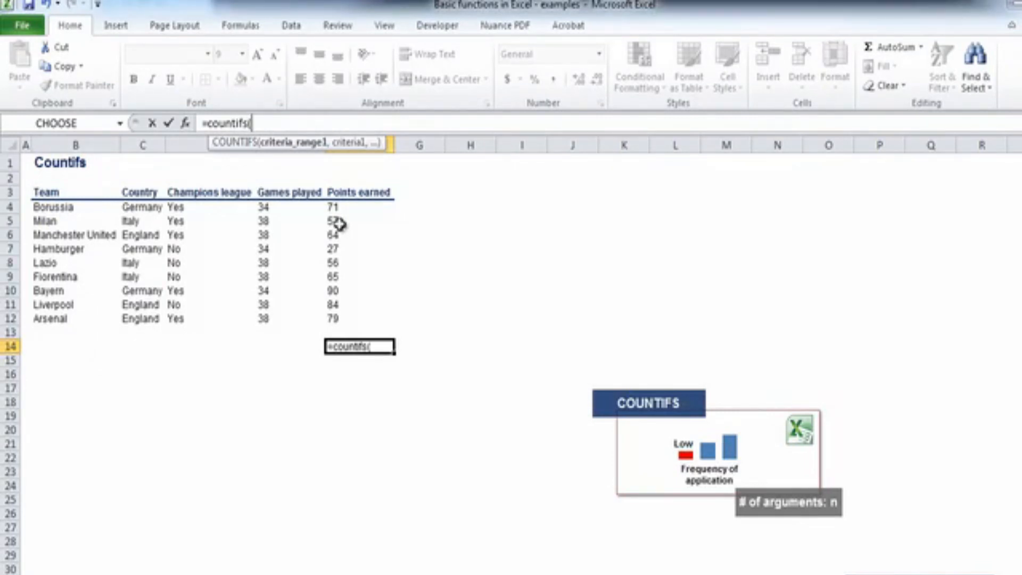
left_click_drag(178, 208, 188, 319)
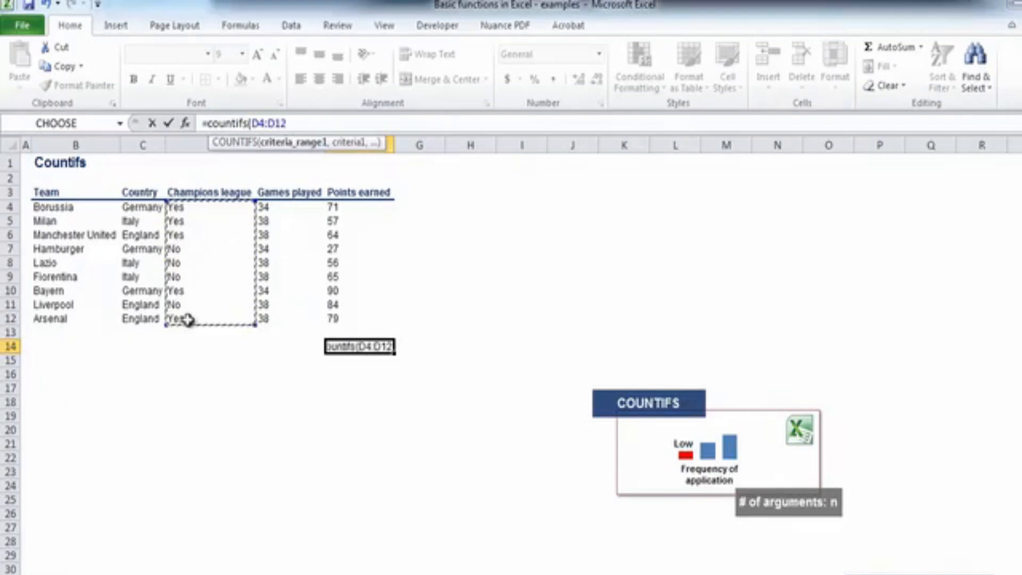
type(",")
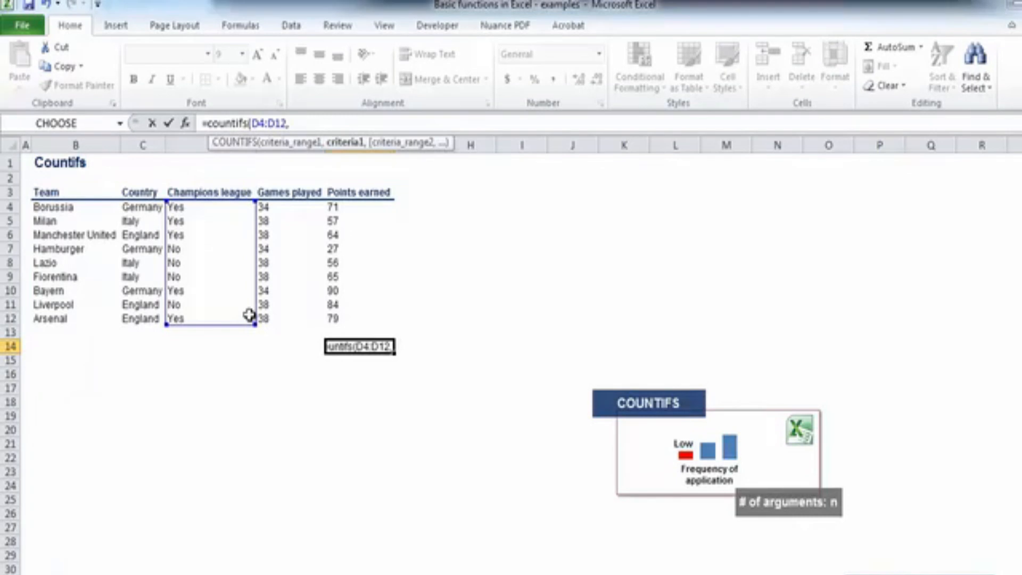
type("\"Y")
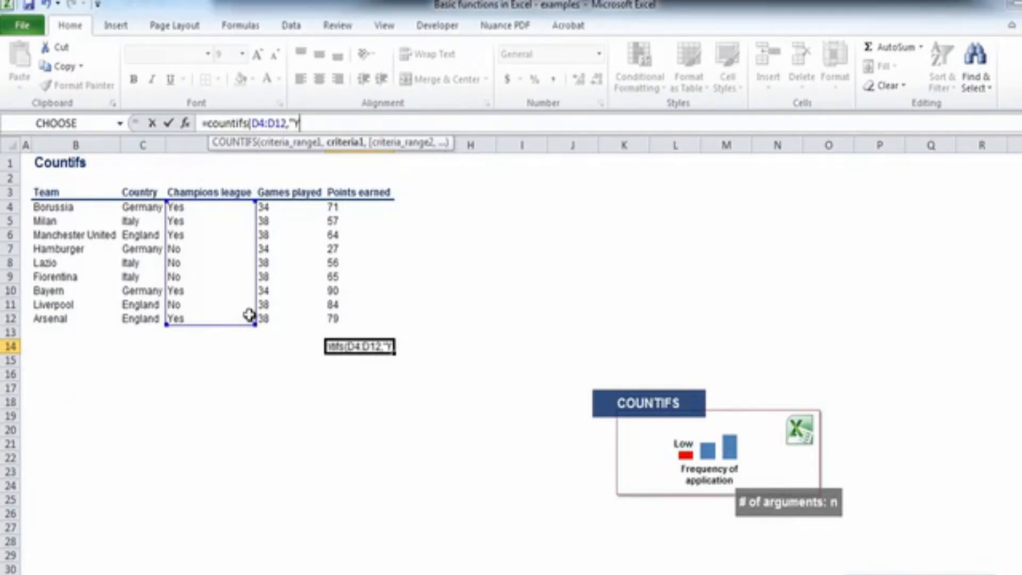
type("es\"")
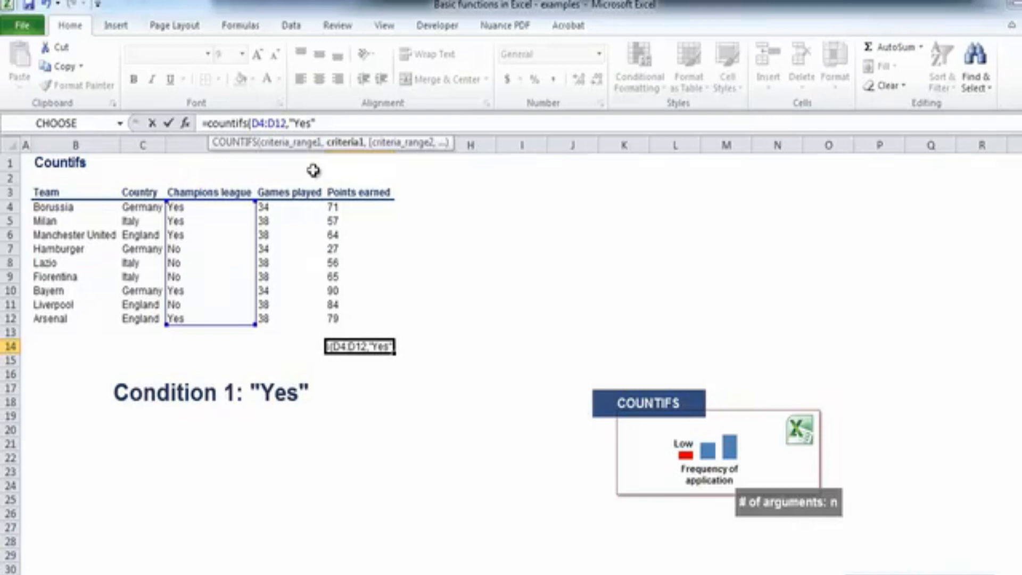
Step: Complete the COUNTIFS formula with Points earned range F4:F12 and the second condition ">60"
type(",")
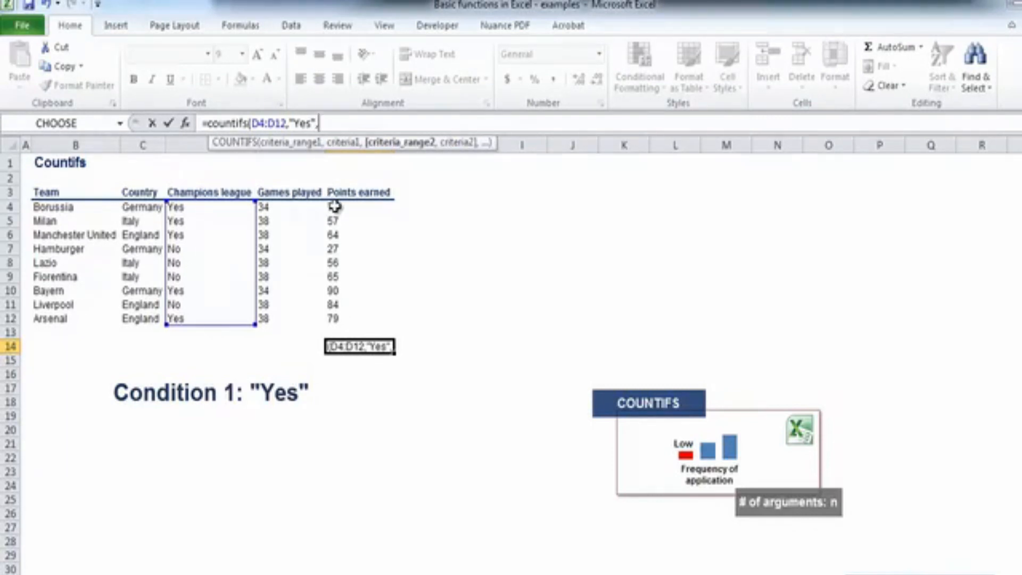
left_click_drag(334, 207, 347, 316)
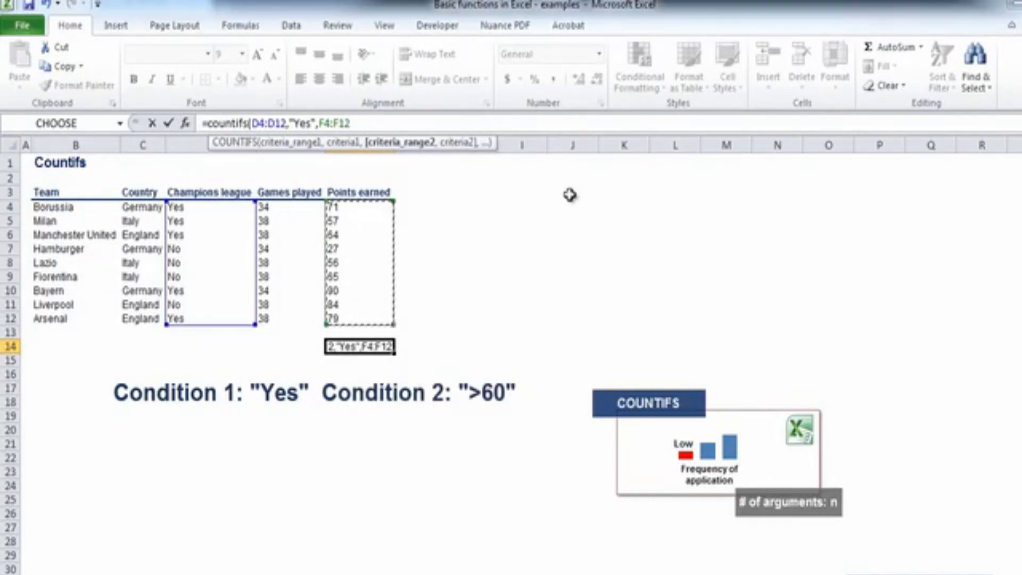
type(",\"")
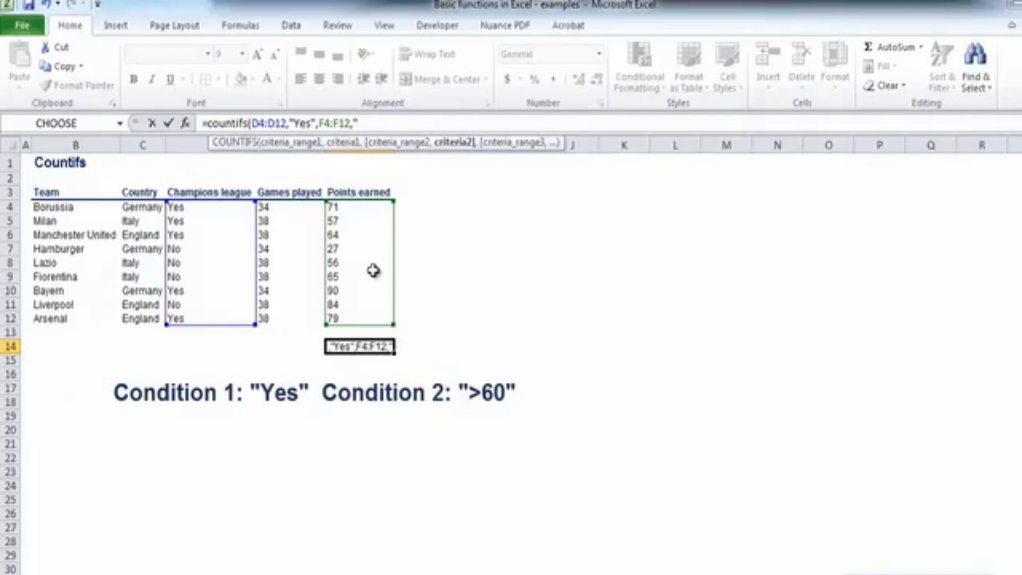
type(">")
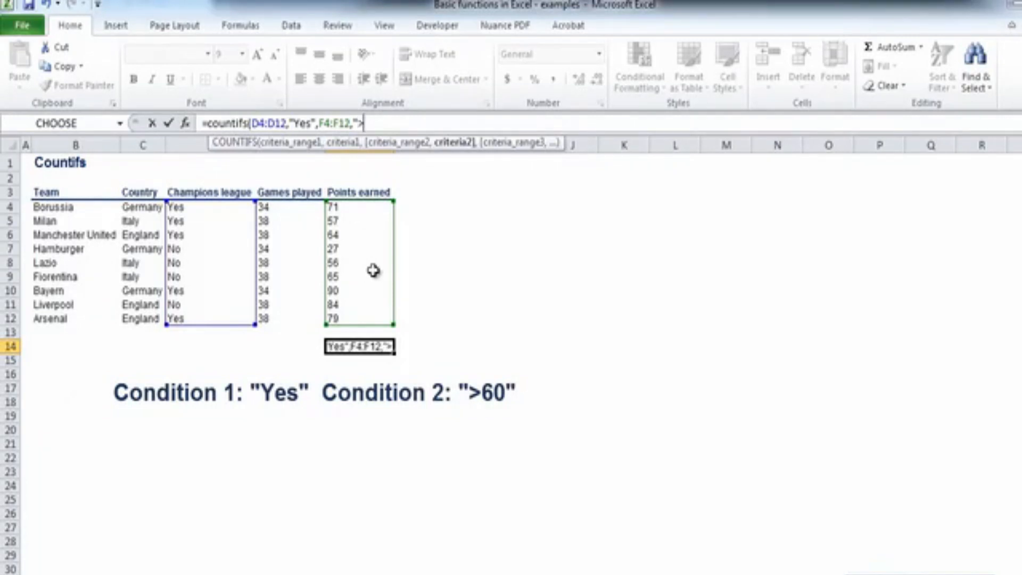
type("60\")")
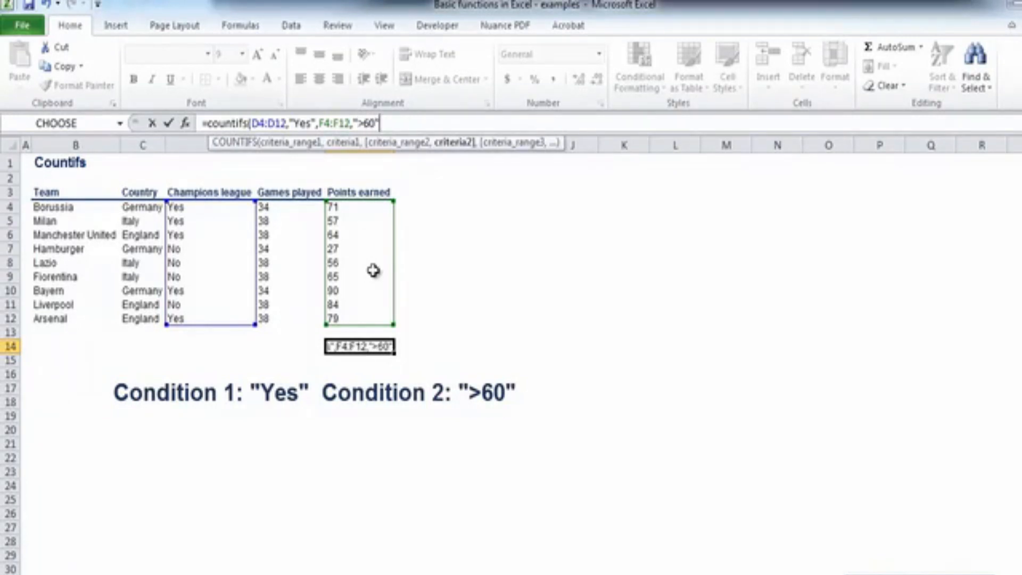
key("Return")
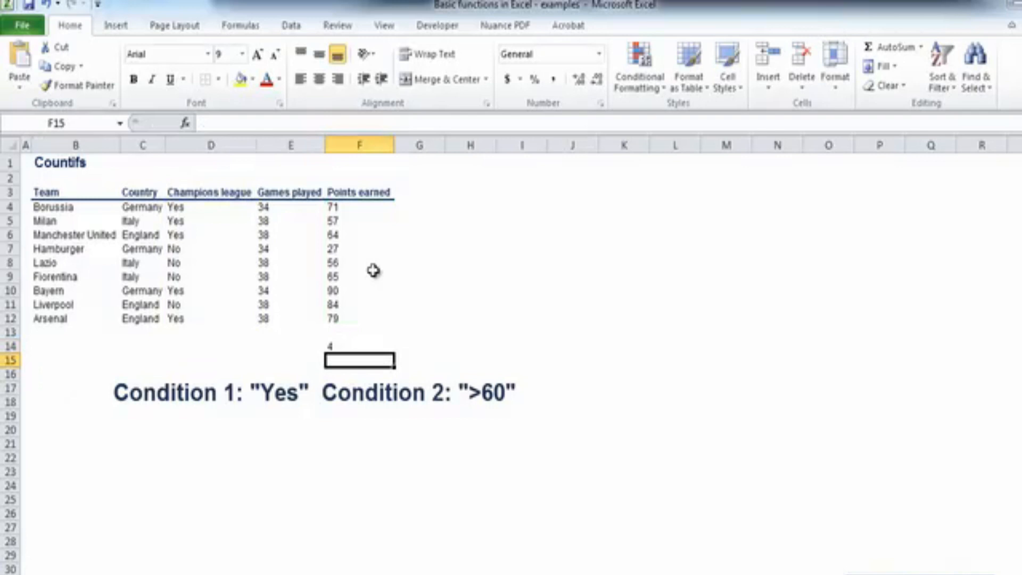
left_click(345, 344)
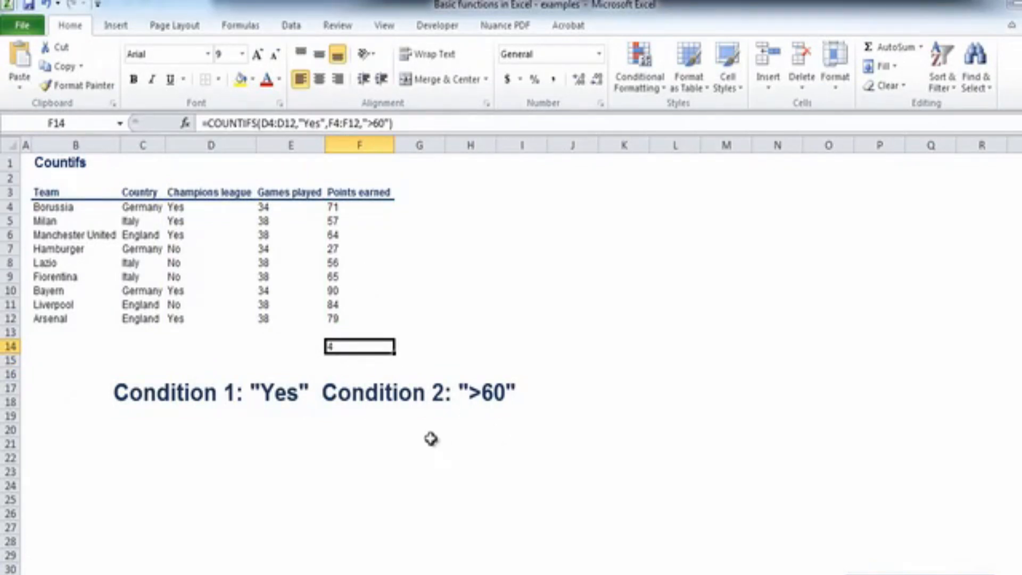
Step: Average the Games played column in cell E15 of the Average and Averageif worksheet with +AVERAGE(E4:E12)
left_click(372, 363)
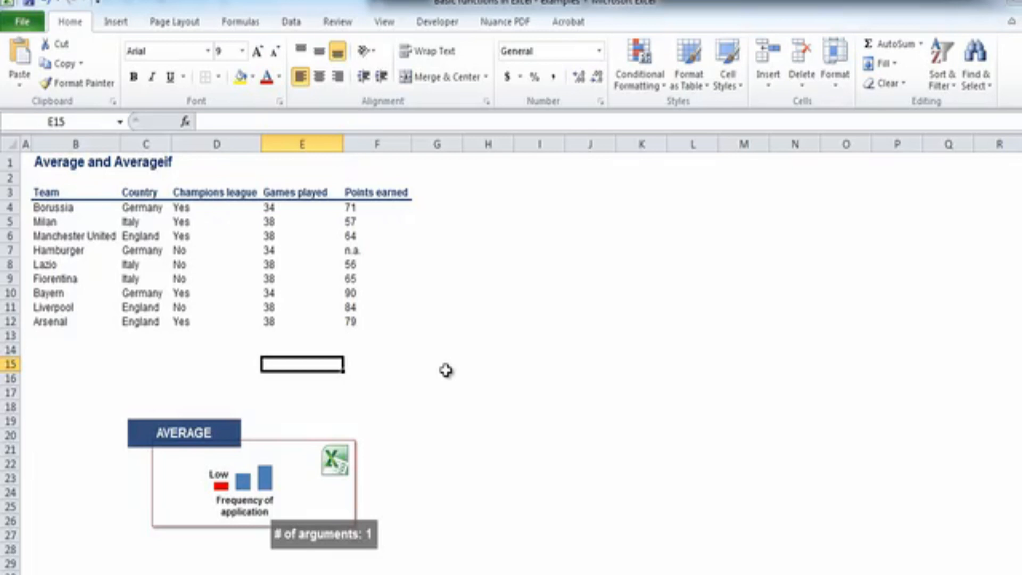
type("+aver")
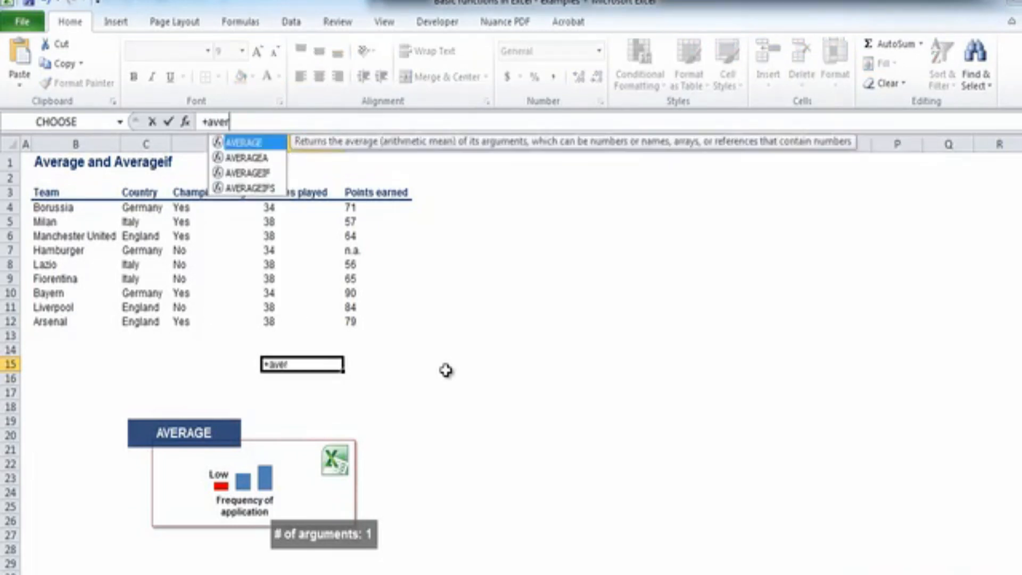
type("age(")
left_click_drag(282, 207, 290, 314)
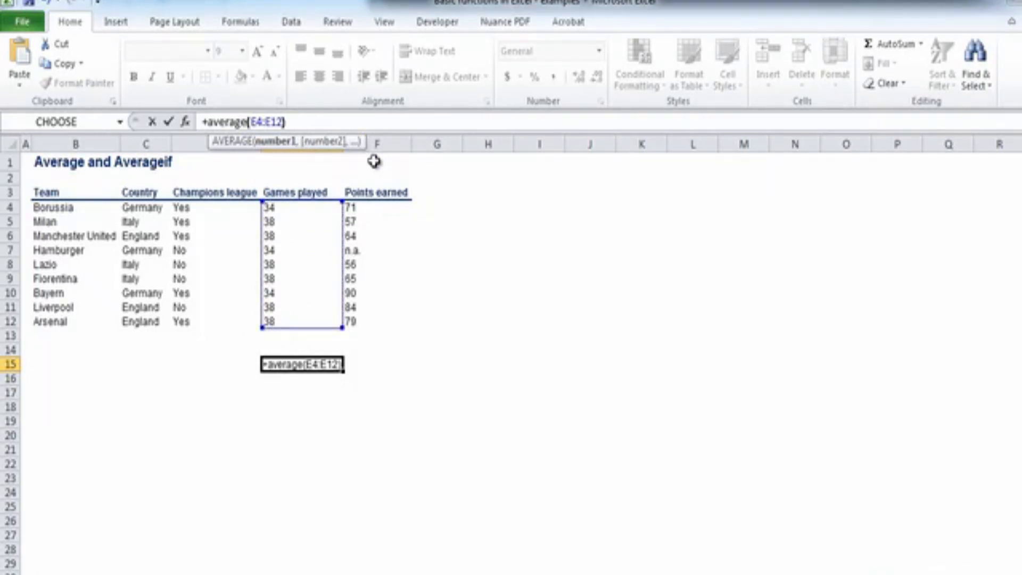
key("Return")
Step: Format the average in cell E15 to show two decimal places
key("Up")
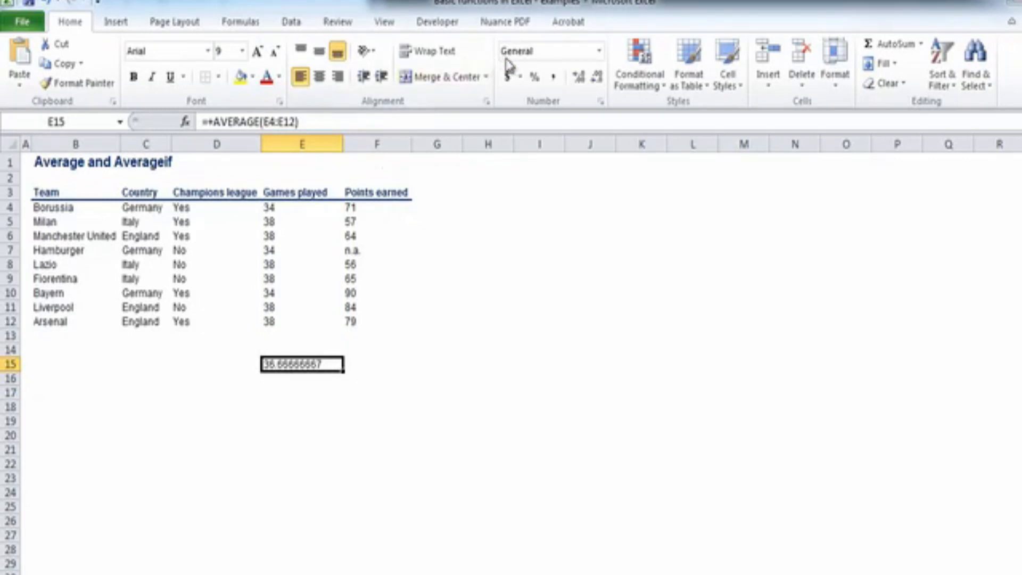
left_click(579, 77)
left_click(596, 78)
left_click(597, 78)
left_click(597, 78)
left_click(596, 78)
left_click(597, 79)
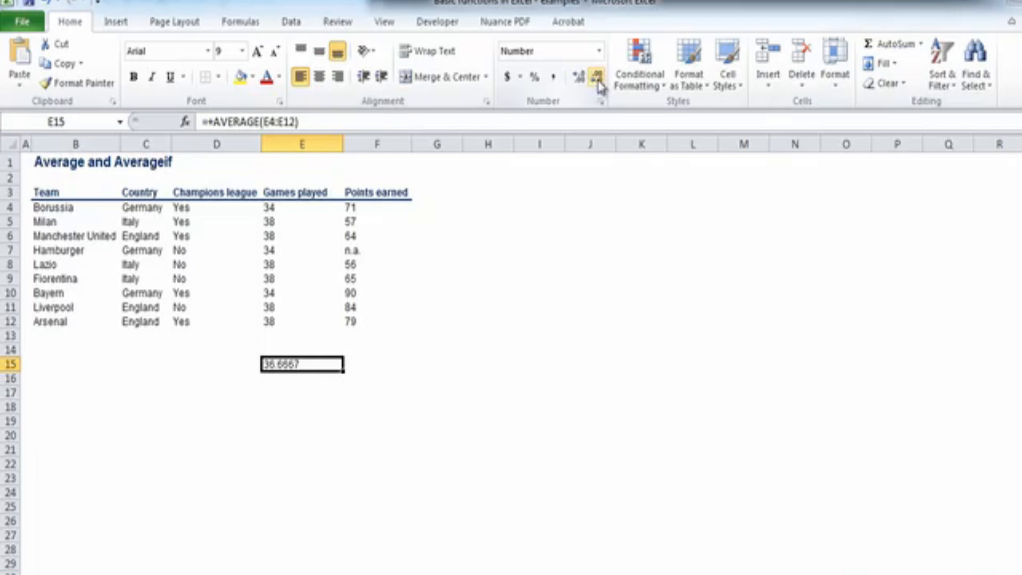
left_click(597, 78)
left_click(597, 79)
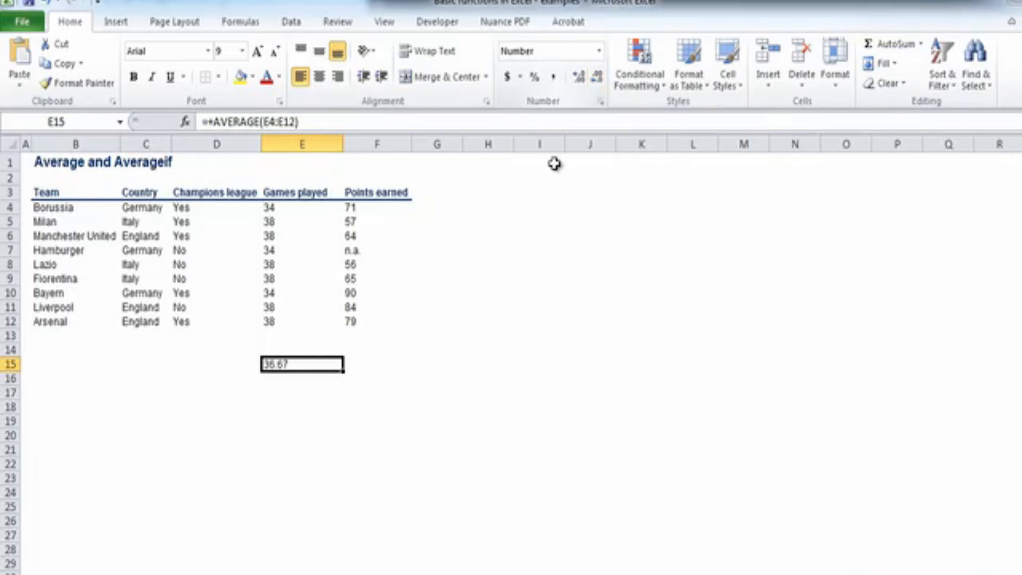
Step: Start an AVERAGEIF formula in cell F15 with Champions league range D4:D12 and the criterion "Yes"
left_click(379, 370)
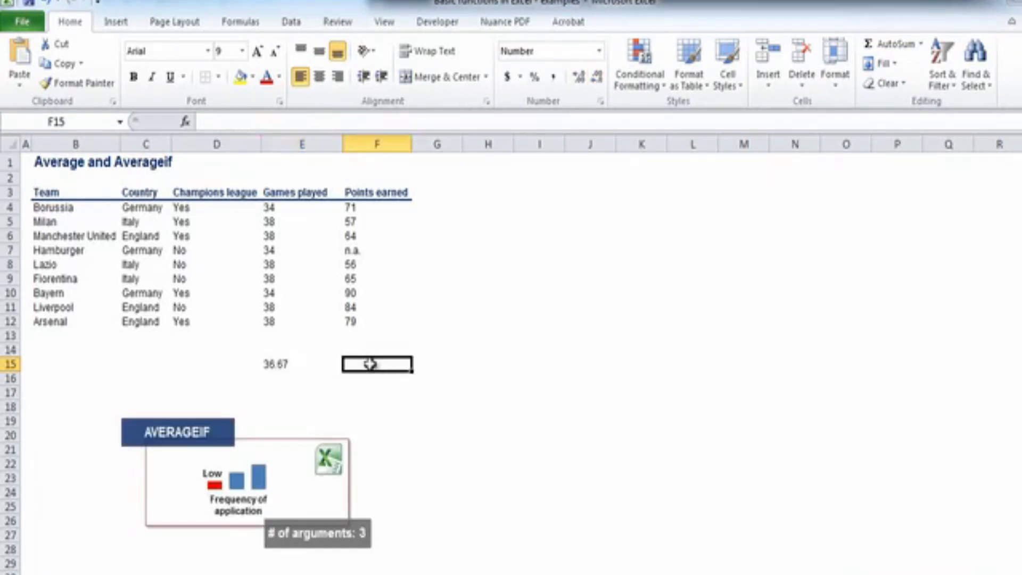
type("=av")
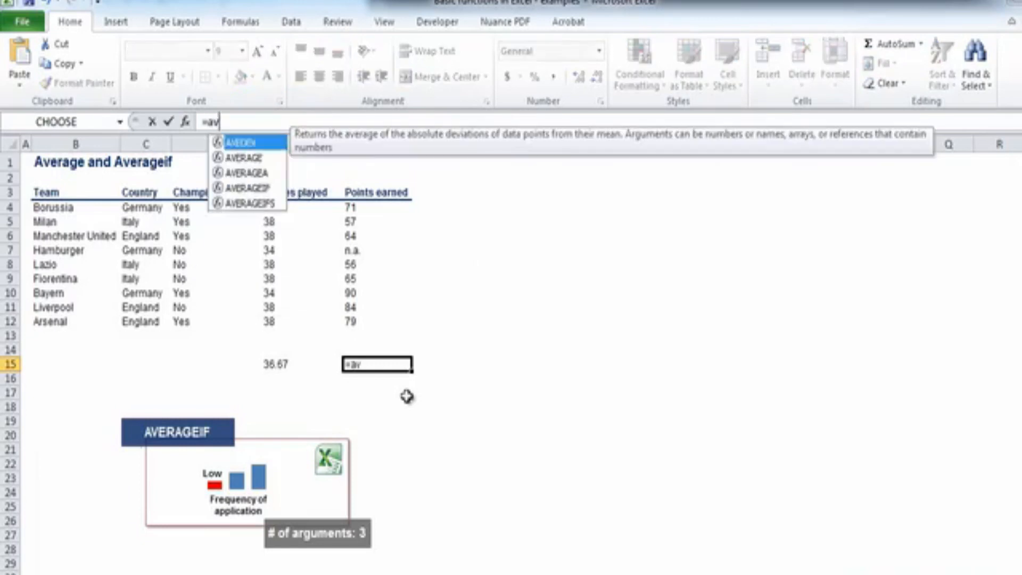
type("erage")
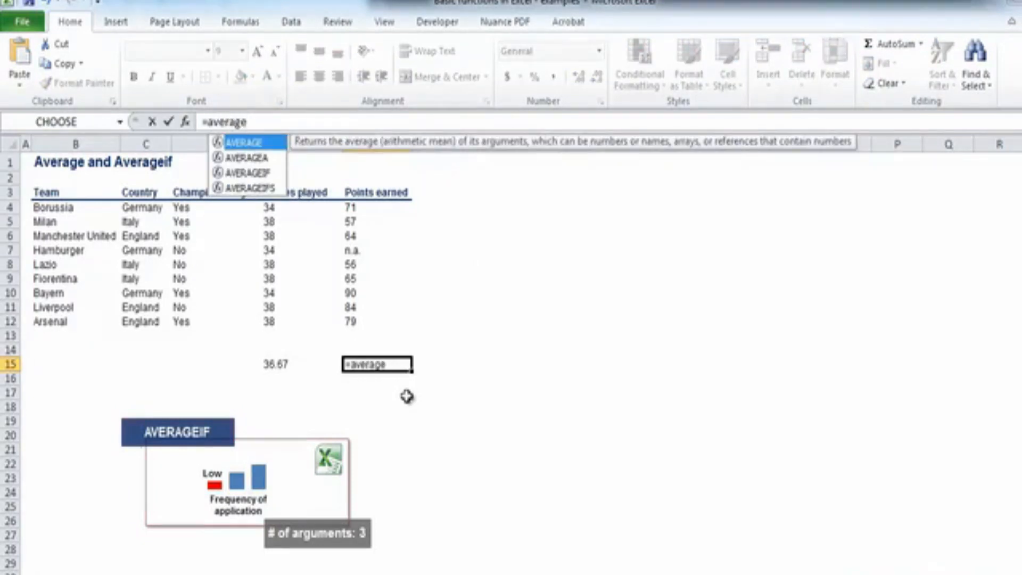
type("if(")
key("BackSpace")
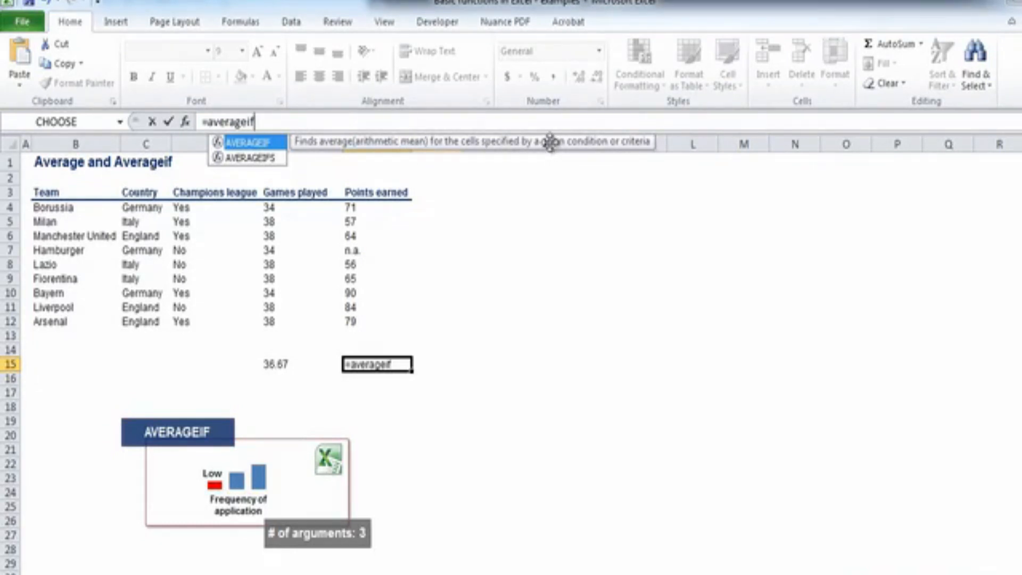
type("(")
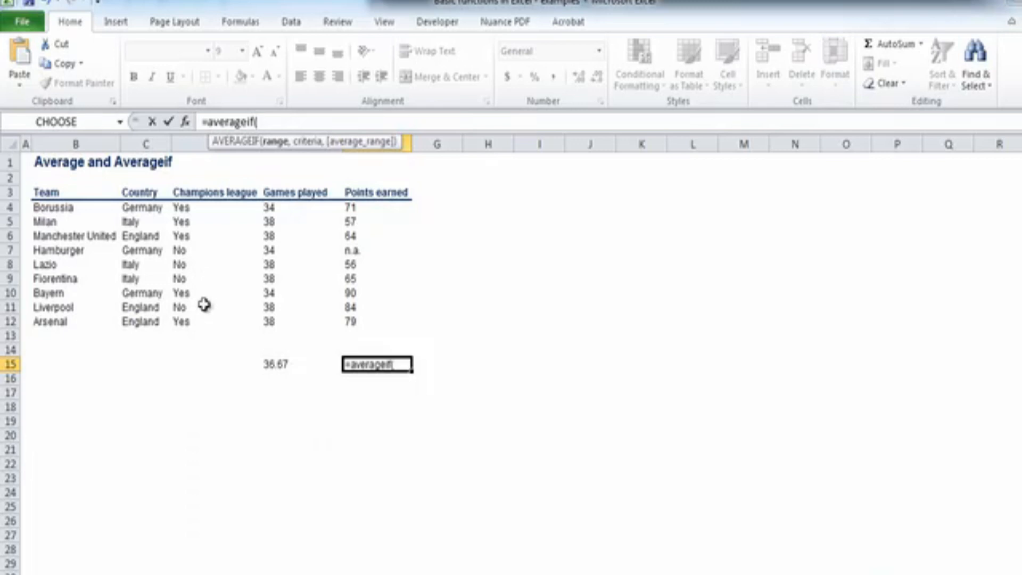
left_click(196, 210)
left_click_drag(196, 211, 196, 321)
type(",")
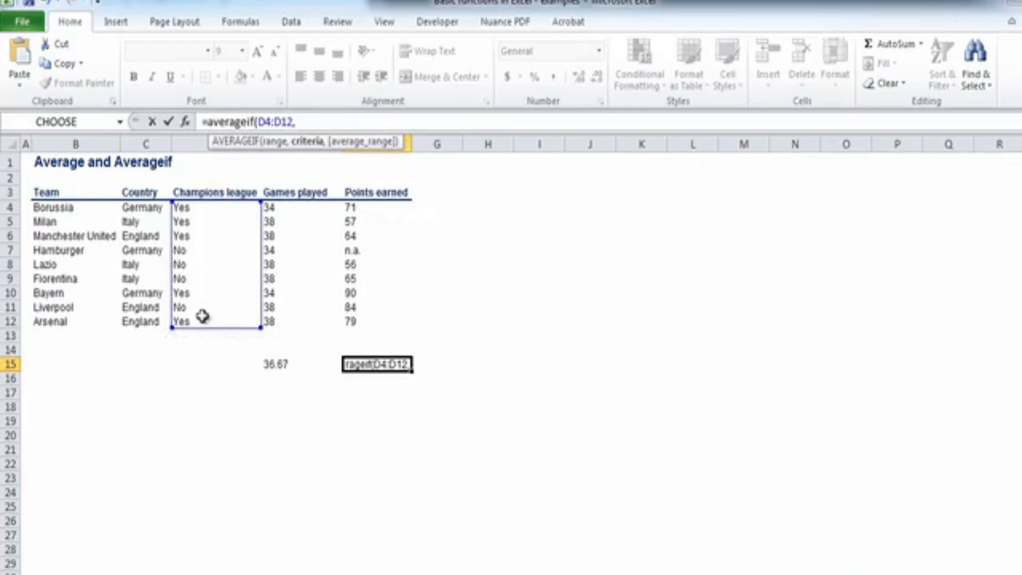
type("\"Yes\",")
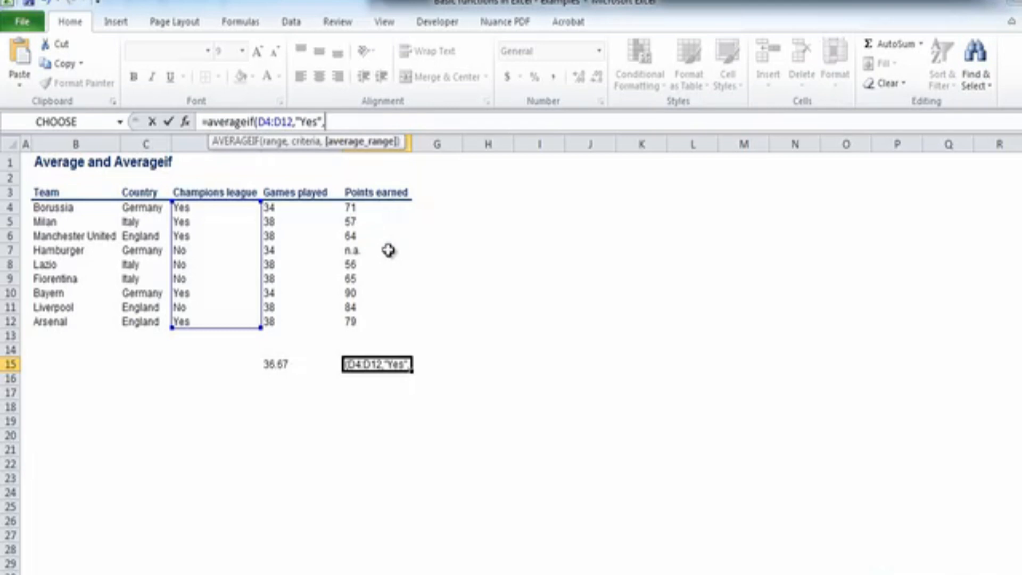
Step: Complete the AVERAGEIF formula in F15 with Points earned range F4:F12 as the average range
left_click(364, 207)
left_click_drag(364, 207, 361, 317)
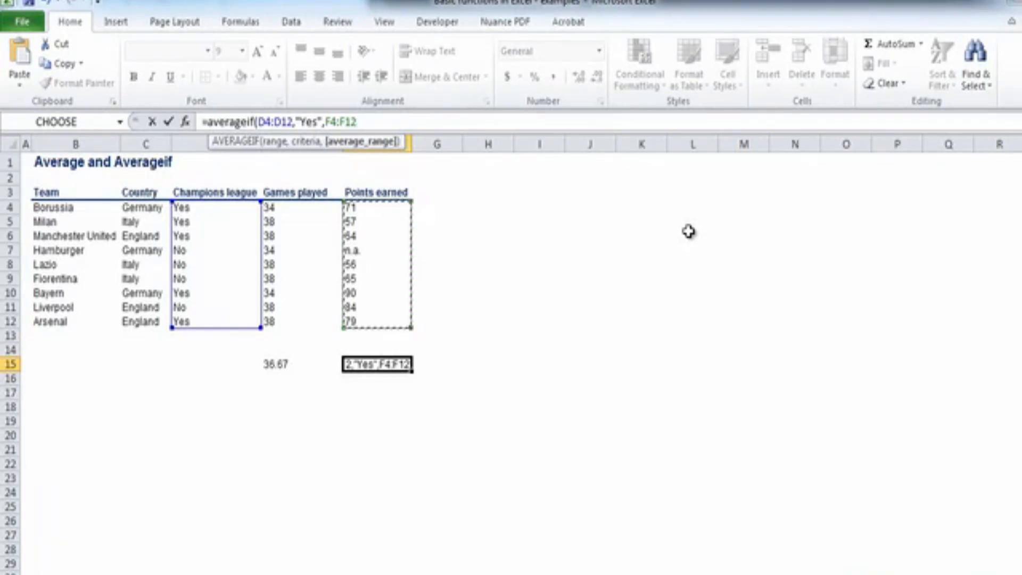
type(")")
key("Return")
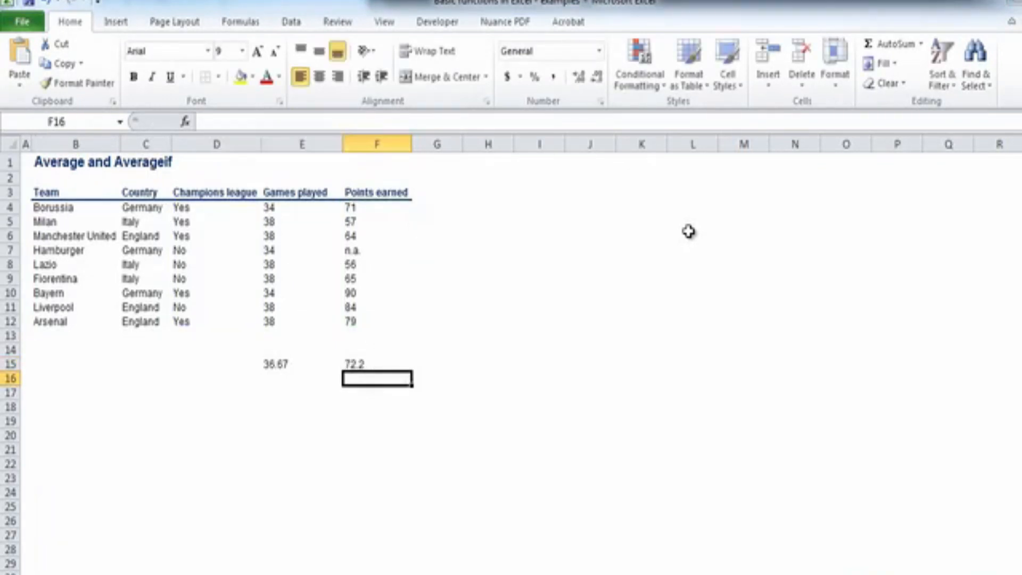
key("Up")
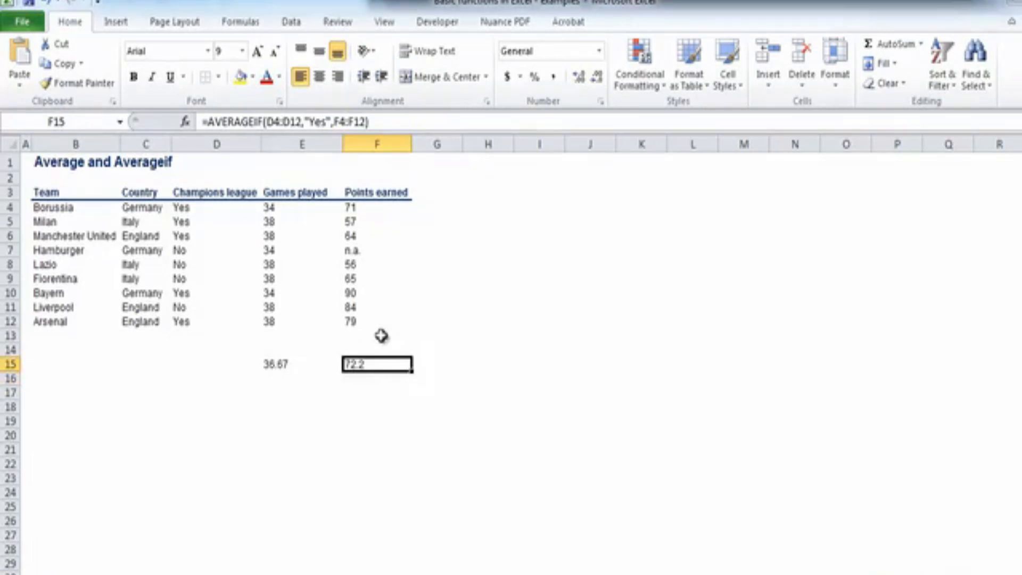